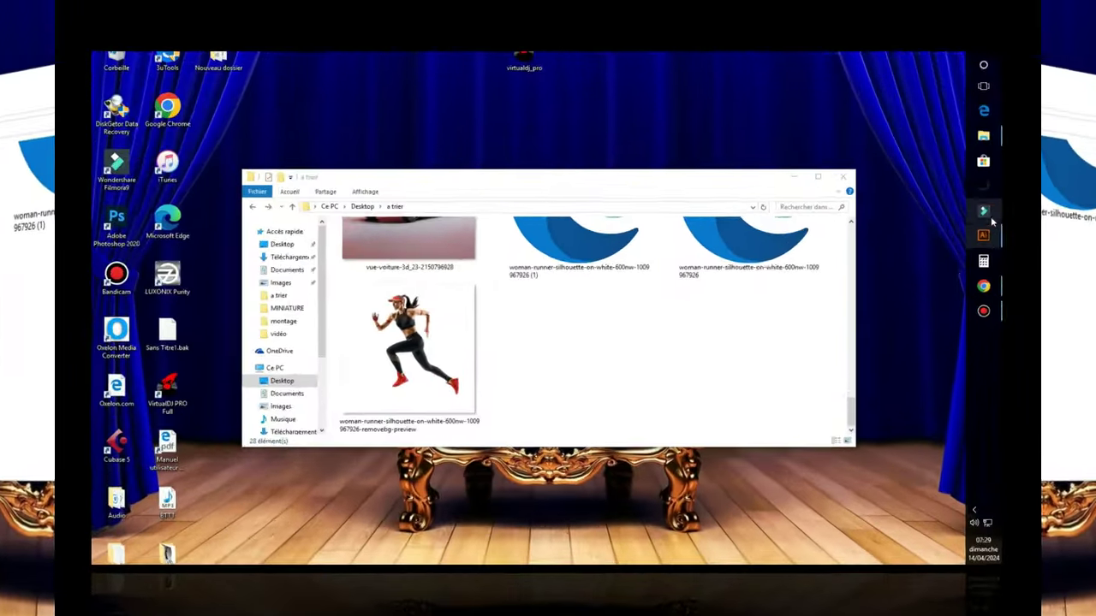
Return from File Explorer to the blank Illustrator document 'Sans titre - 1'
{"action": "left_click", "coordinate": [1072, 223]}
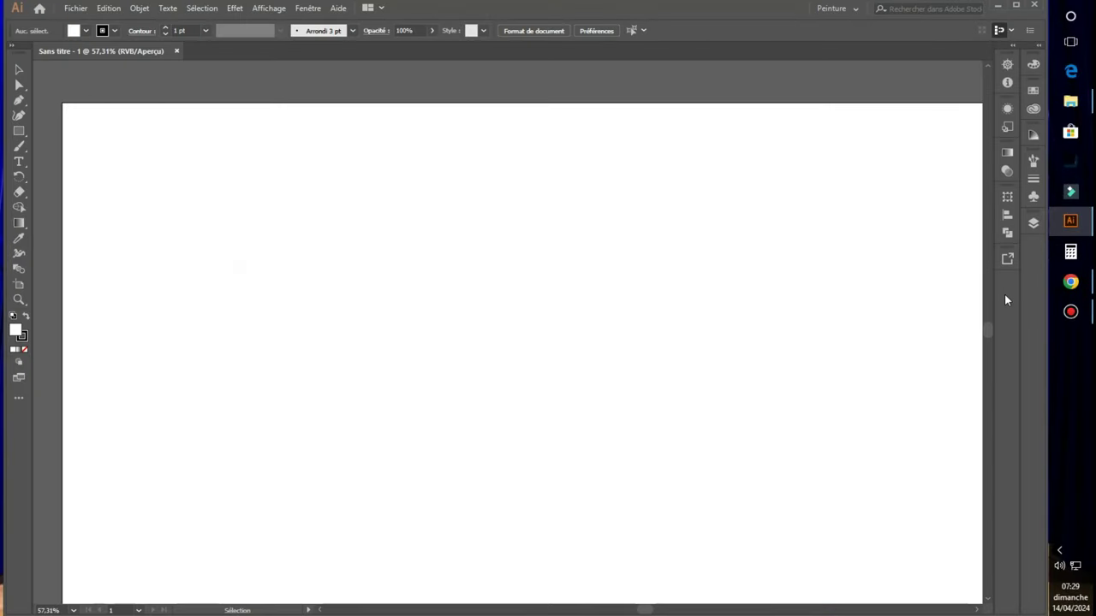
{"action": "left_click_drag", "start_coordinate": [989, 332], "coordinate": [987, 339]}
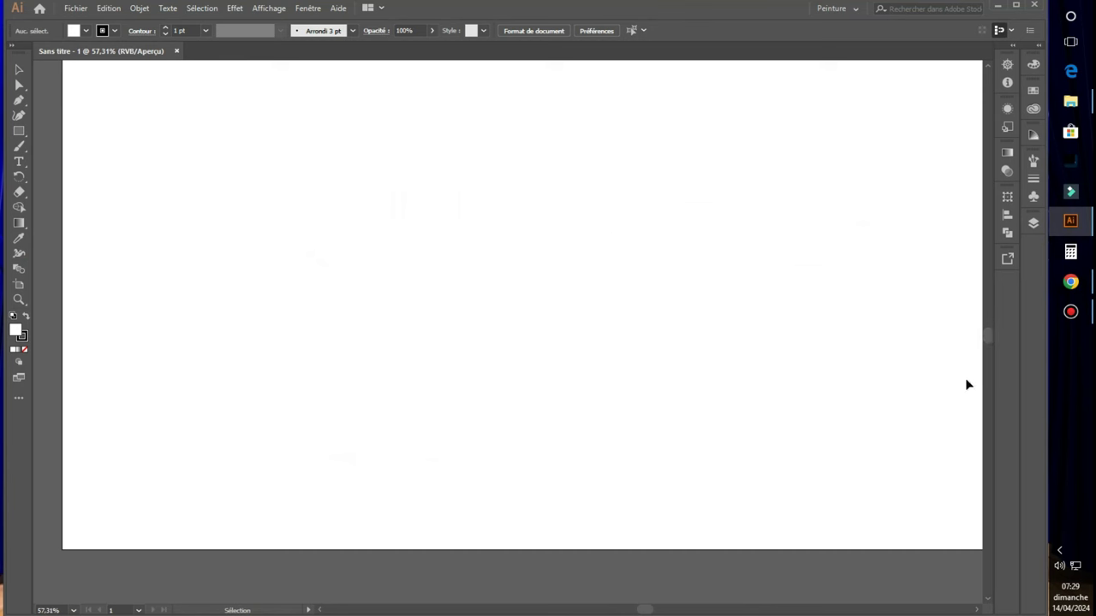
Create a new Web document 'Sans titre - 2' with a 700 × 700 px artboard
{"action": "left_click", "coordinate": [77, 8]}
{"action": "left_click", "coordinate": [90, 21]}
{"action": "left_click", "coordinate": [83, 9]}
{"action": "left_click", "coordinate": [95, 22]}
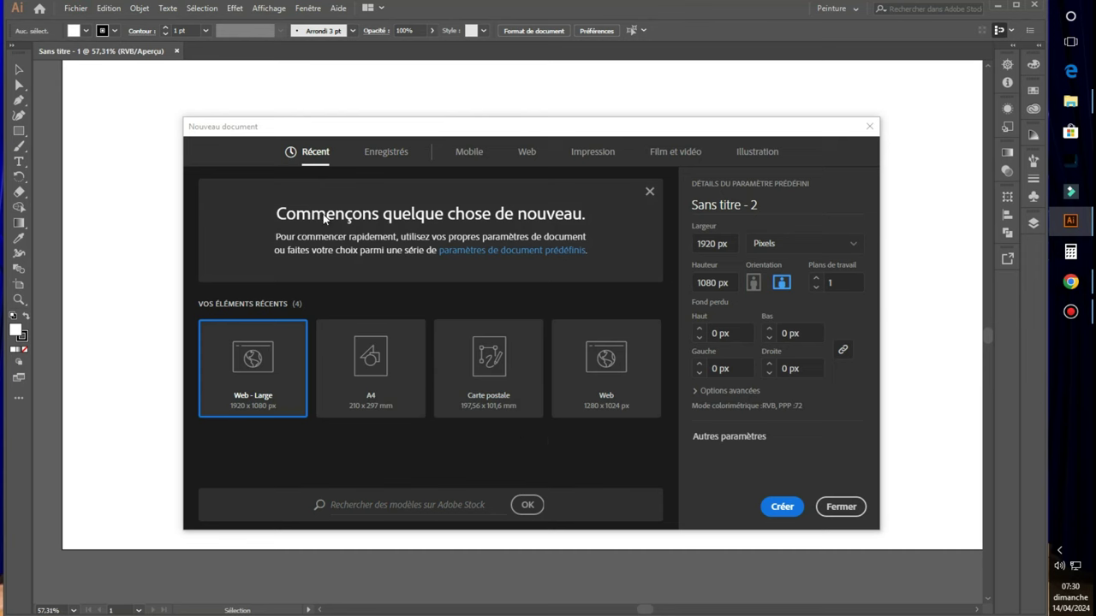
{"action": "left_click", "coordinate": [418, 153]}
{"action": "left_click", "coordinate": [470, 152]}
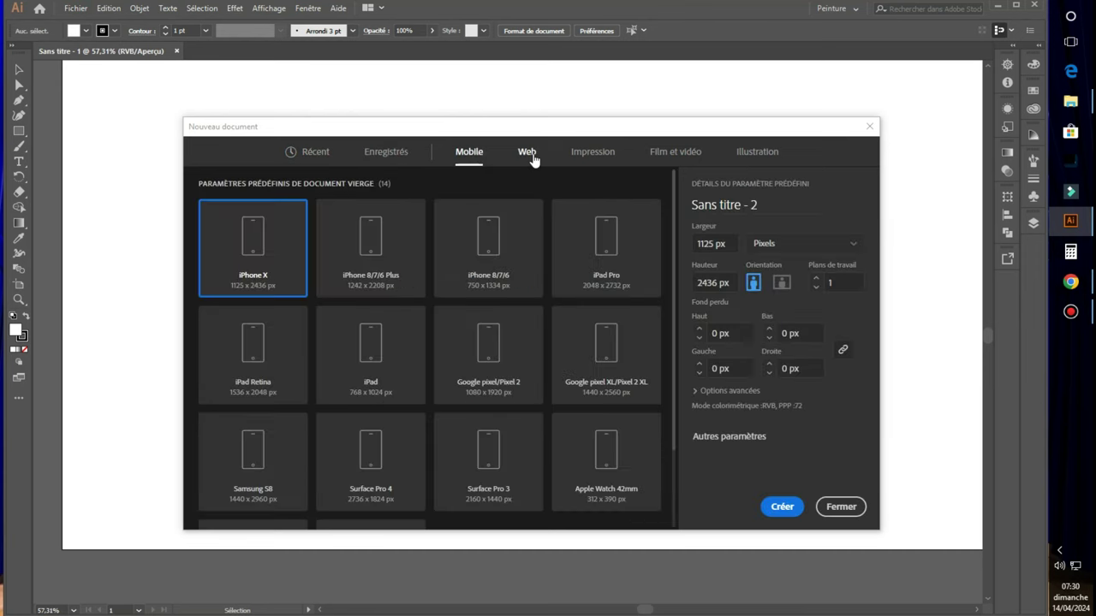
{"action": "left_click", "coordinate": [529, 155]}
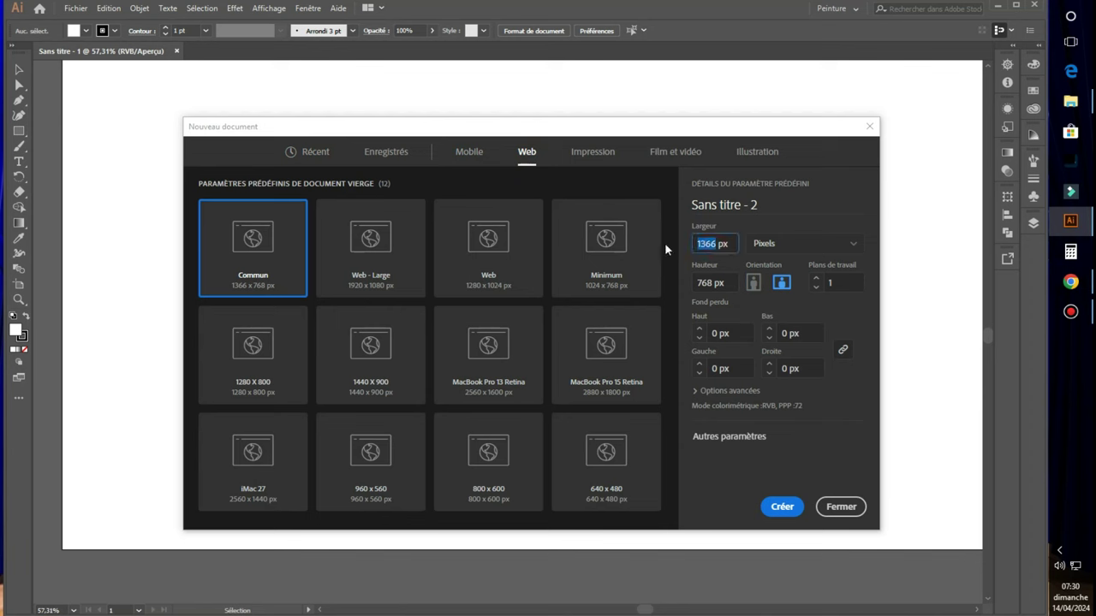
{"action": "type", "text": "700"}
{"action": "double_click", "coordinate": [719, 283]}
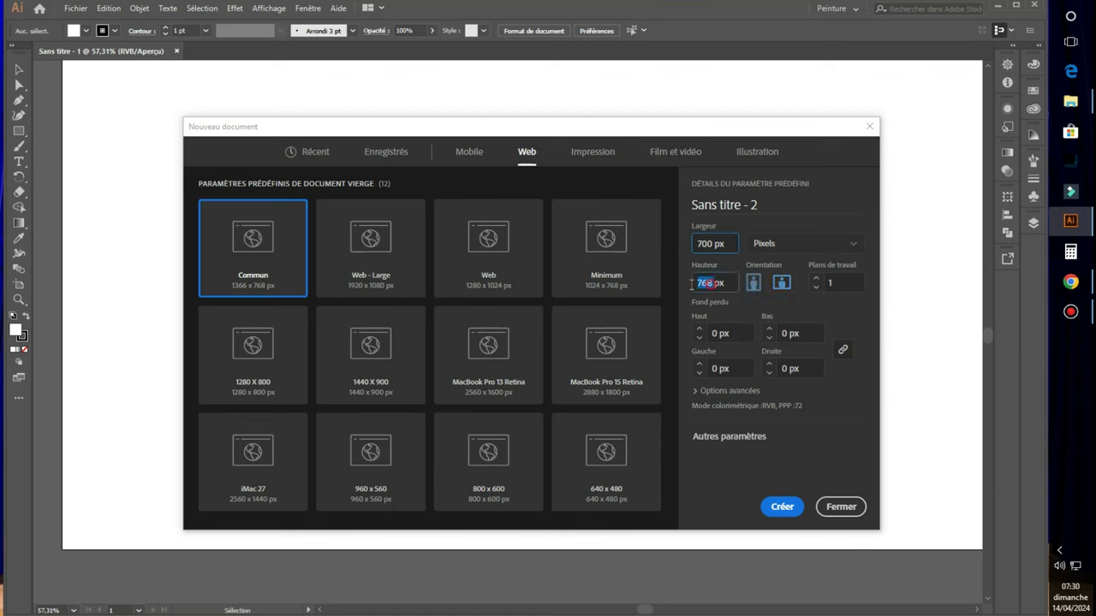
{"action": "type", "text": "700"}
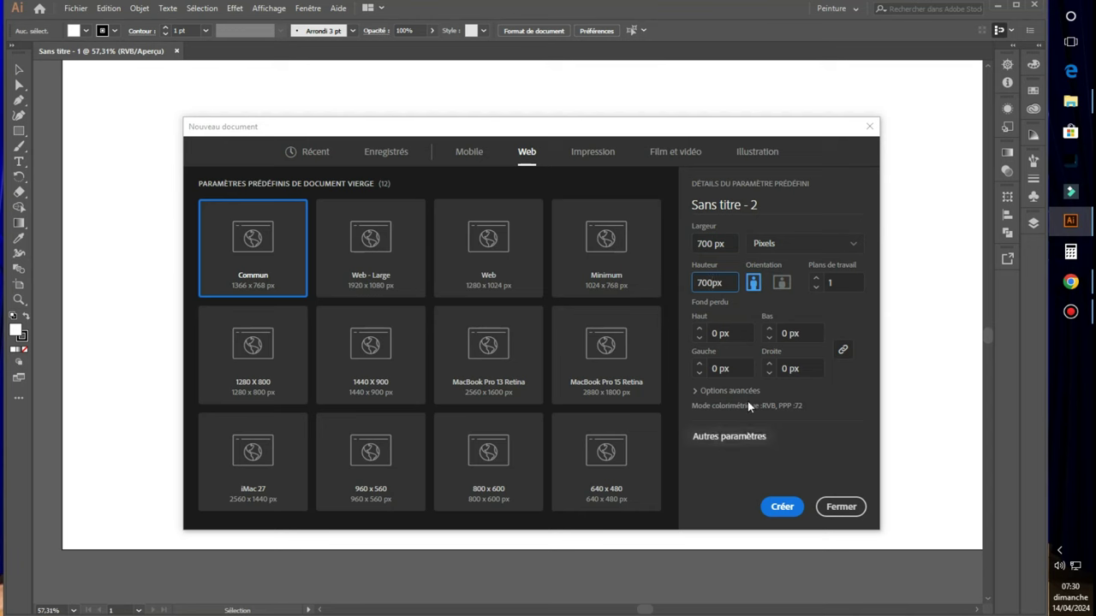
{"action": "left_click", "coordinate": [782, 507]}
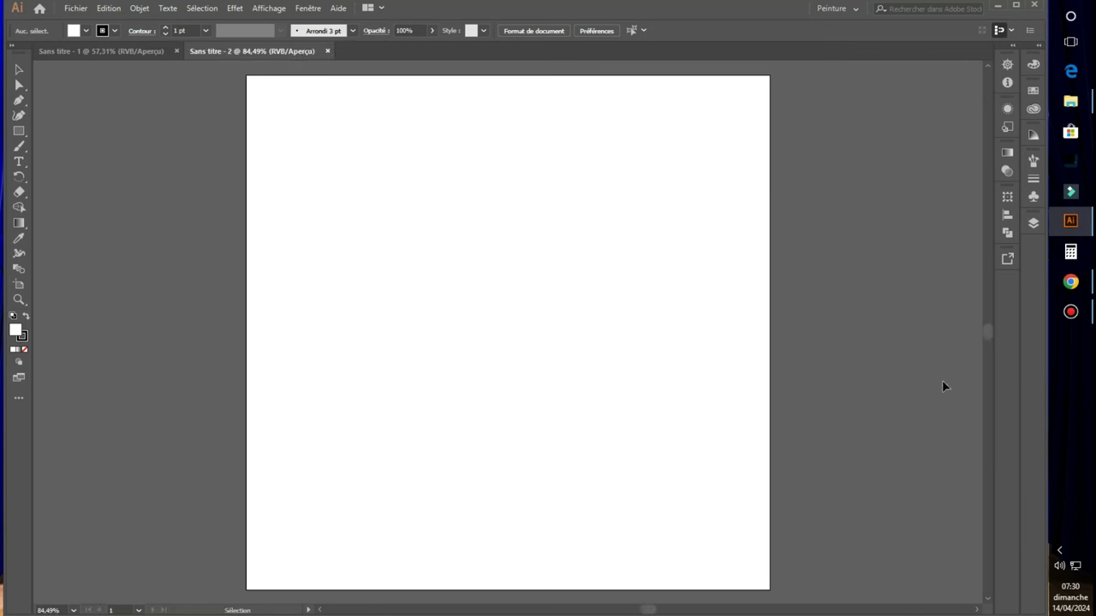
Place the runner PNG on the artboard, enlarge it proportionally and nudge it into position
{"action": "left_click", "coordinate": [1070, 101]}
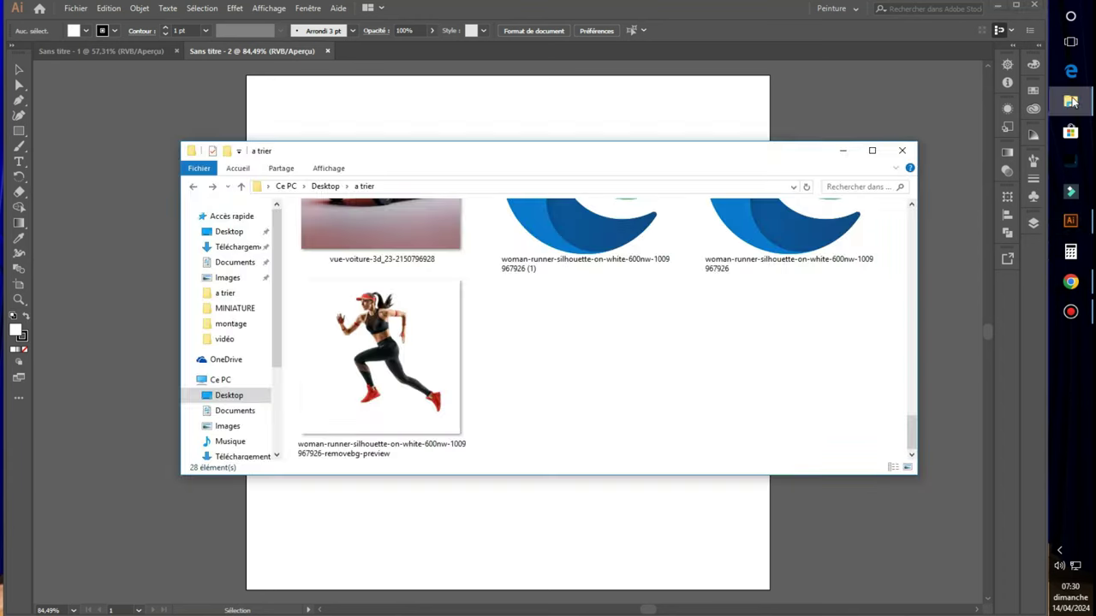
{"action": "mouse_move", "coordinate": [396, 351]}
{"action": "left_mouse_down"}
{"action": "mouse_move", "coordinate": [69, 284]}
{"action": "mouse_move", "coordinate": [511, 300]}
{"action": "left_mouse_up"}
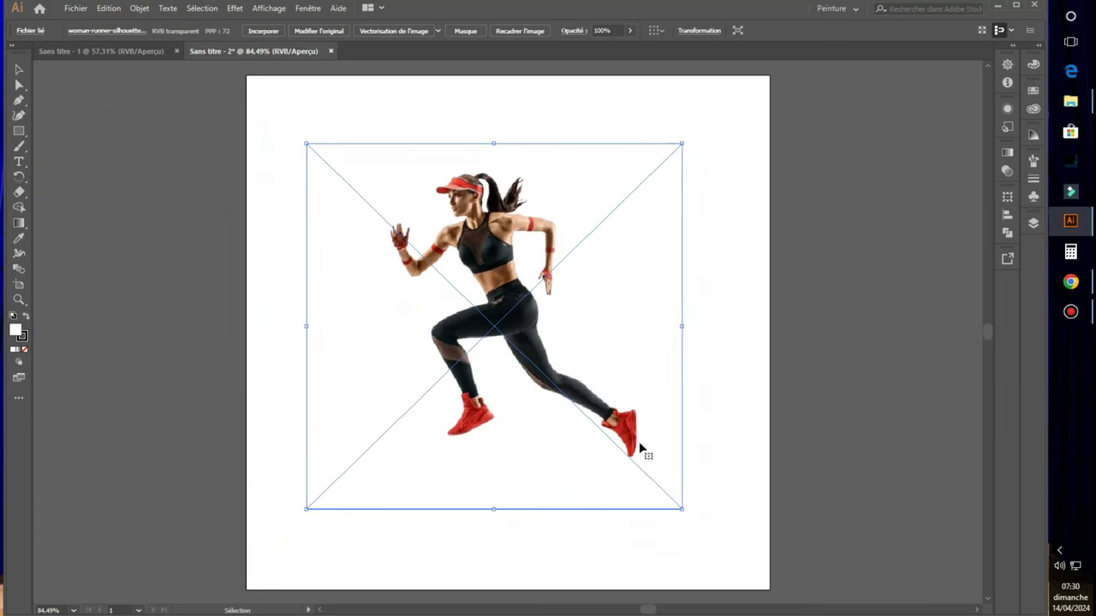
{"action": "left_click_drag", "start_coordinate": [681, 507], "coordinate": [723, 546]}
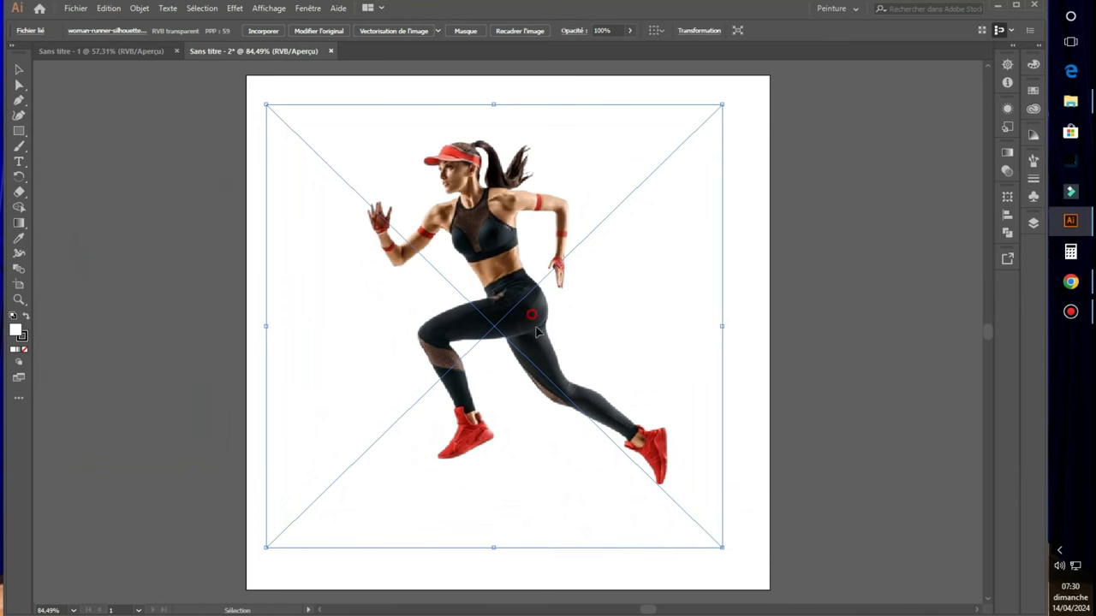
{"action": "left_click_drag", "start_coordinate": [533, 319], "coordinate": [538, 335]}
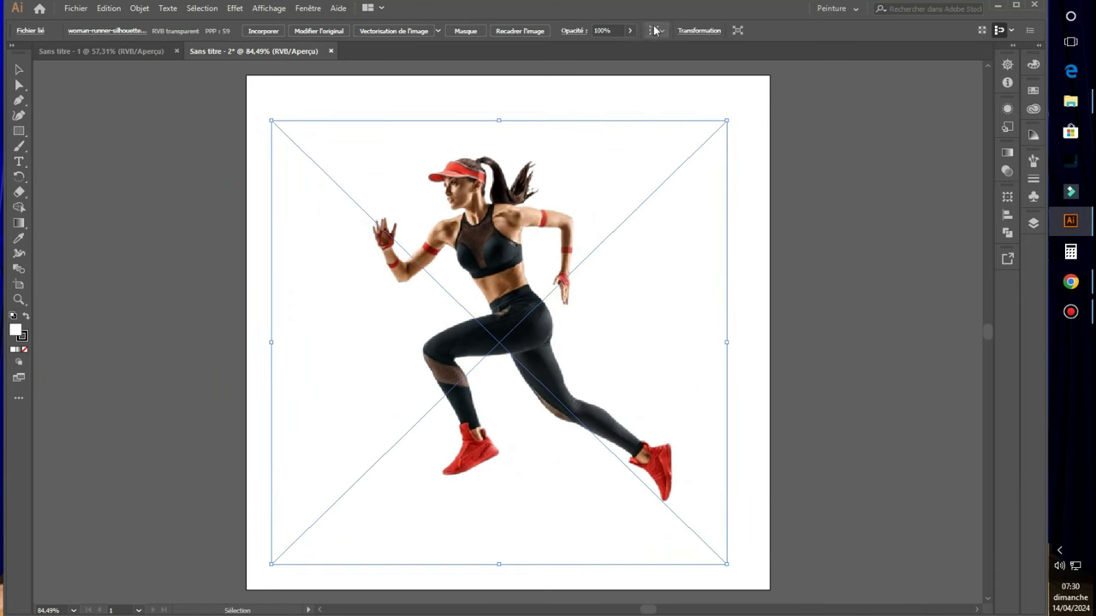
{"action": "left_click", "coordinate": [942, 186]}
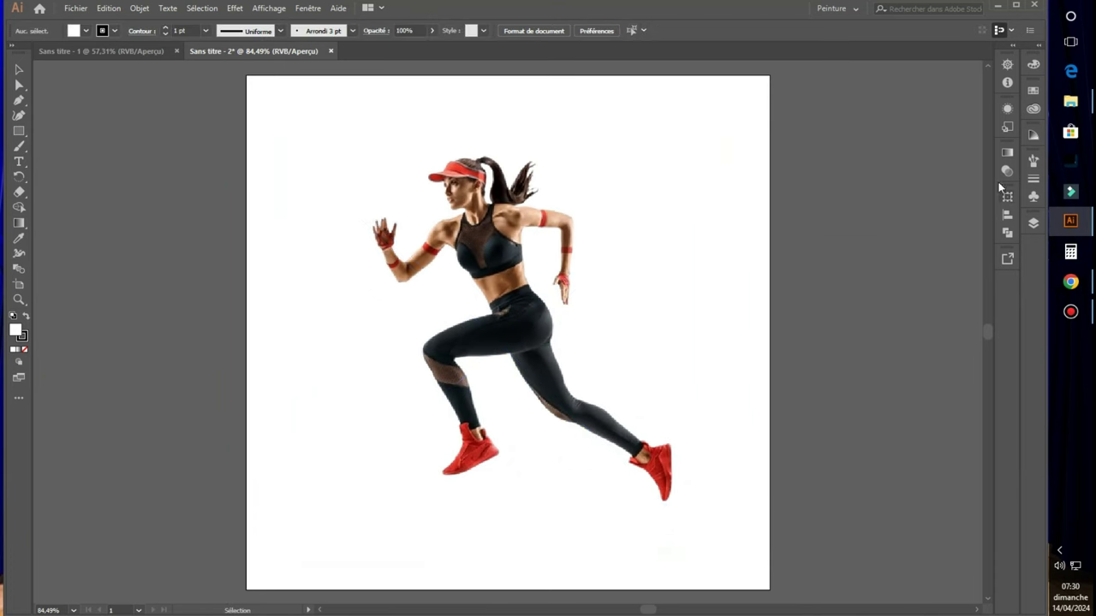
Show the Calques panel, expand Calque 1 and lock the runner photo sublayer
{"action": "left_click", "coordinate": [1033, 224]}
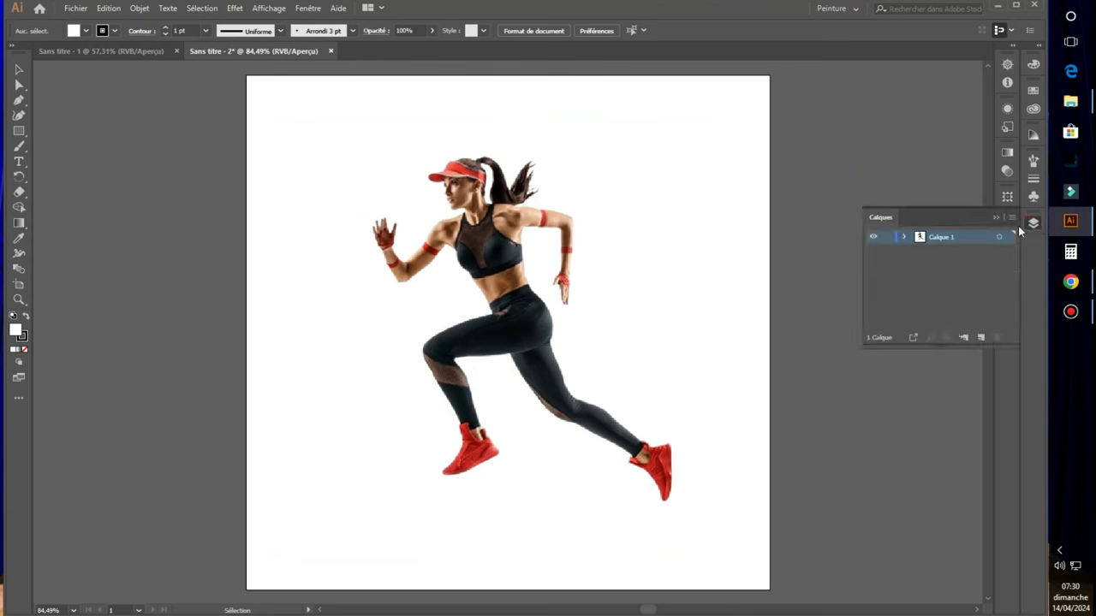
{"action": "left_click", "coordinate": [309, 9]}
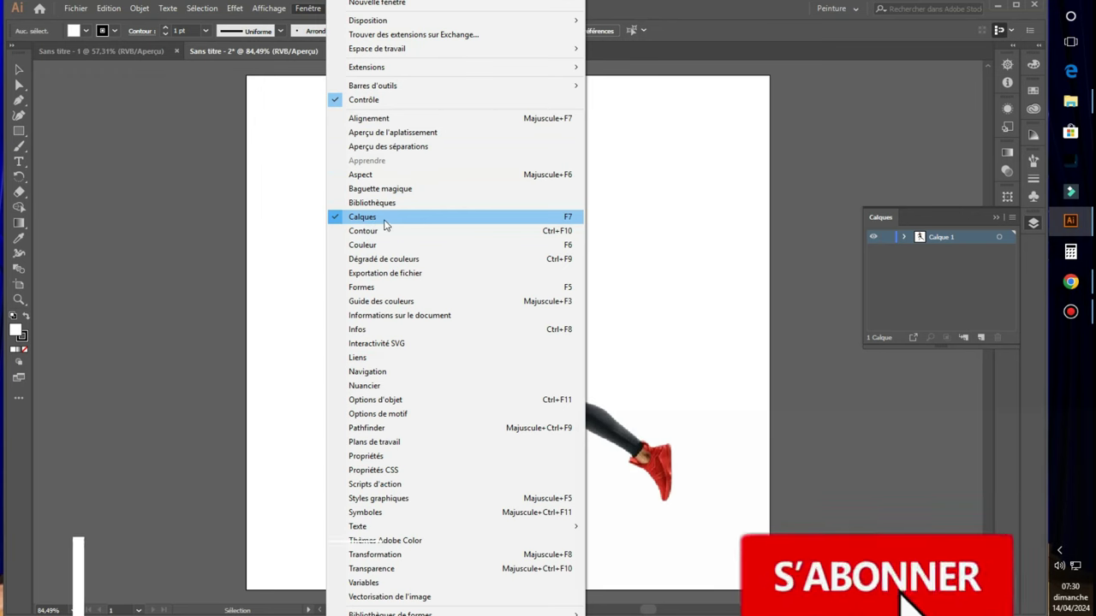
{"action": "left_click", "coordinate": [733, 15]}
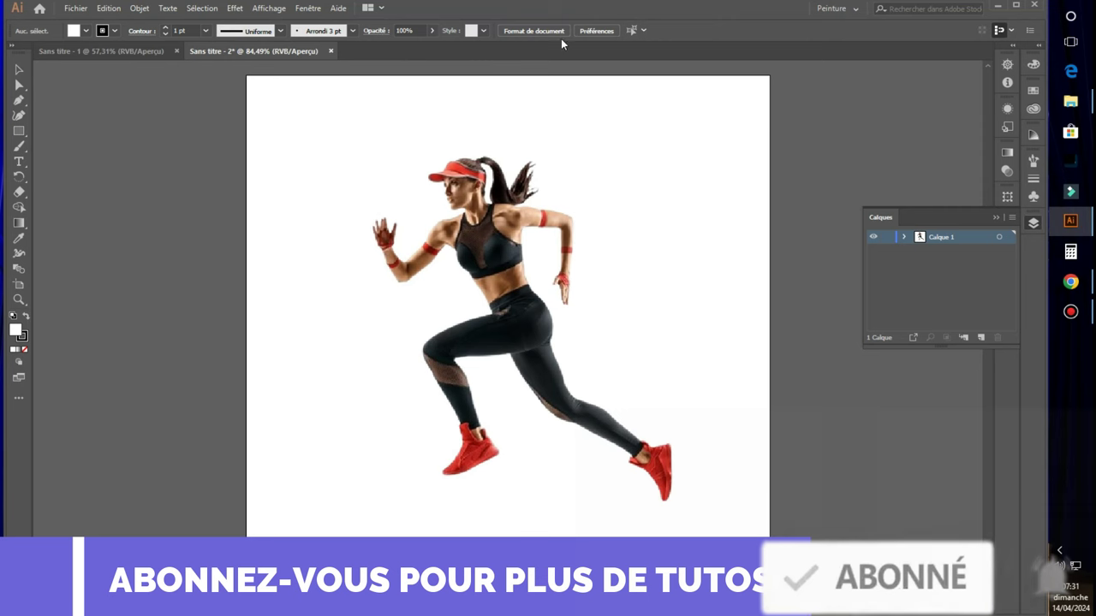
{"action": "key", "text": "F7"}
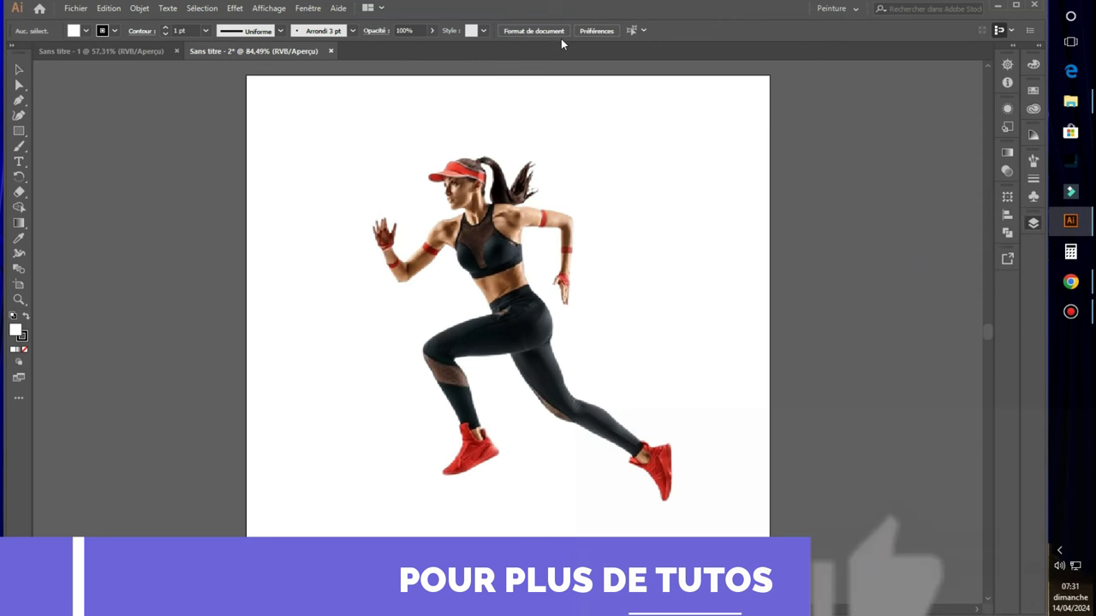
{"action": "key", "text": "F7"}
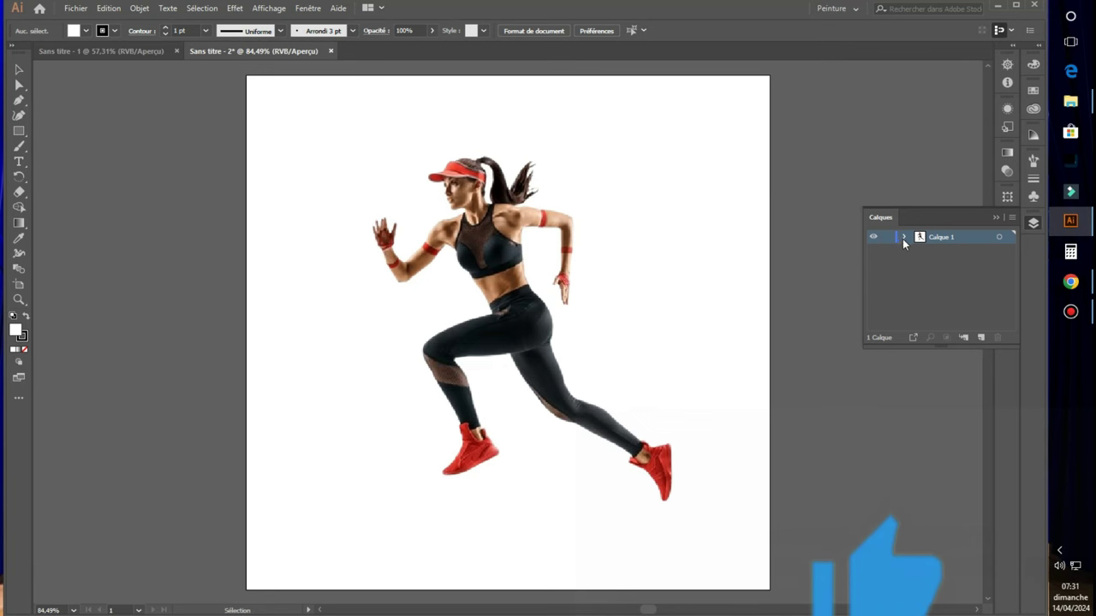
{"action": "left_click", "coordinate": [905, 238]}
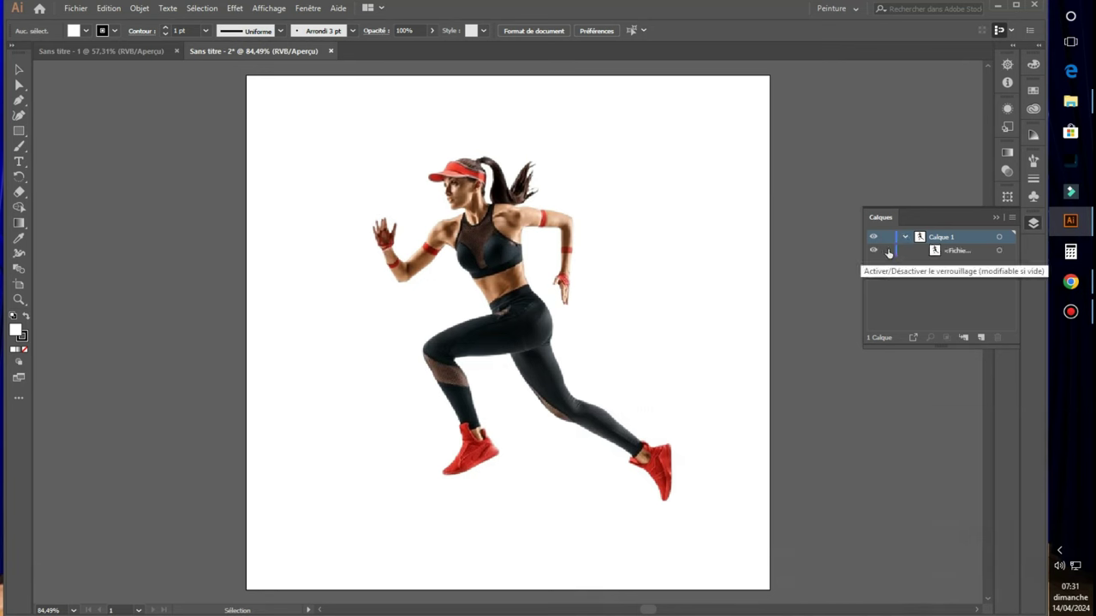
{"action": "left_click", "coordinate": [889, 250]}
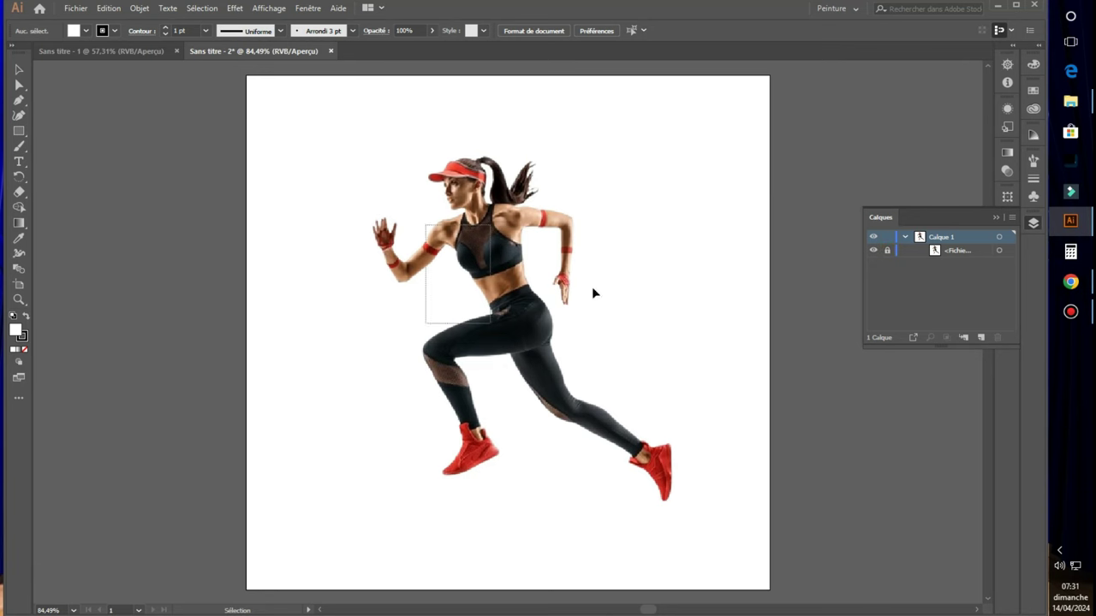
Draw a 699 × 700 px rectangle over the artboard and send it to the back
{"action": "left_click", "coordinate": [17, 131]}
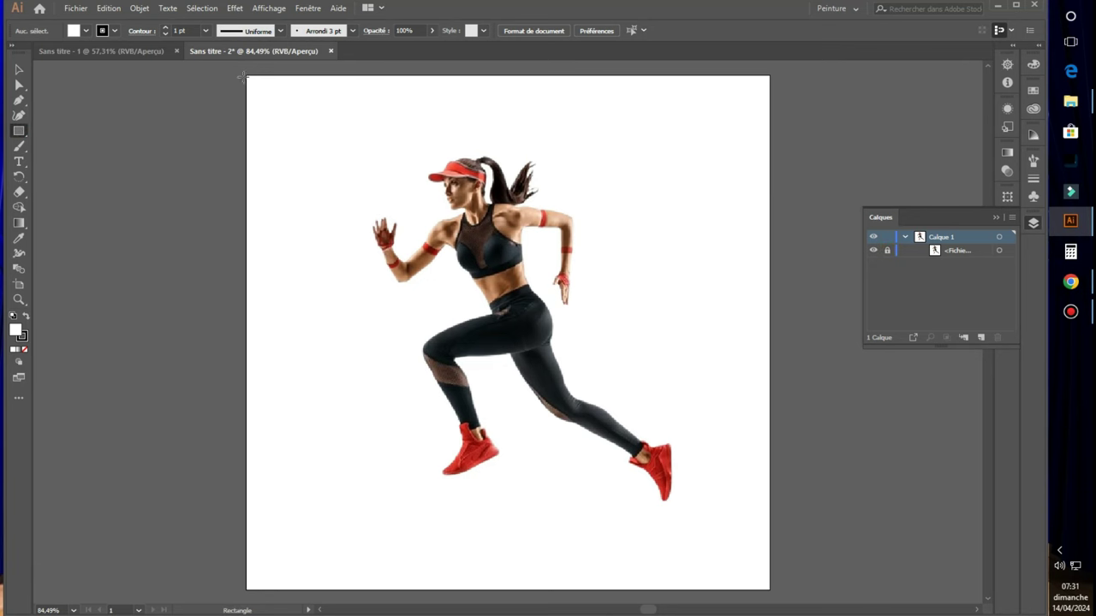
{"action": "left_click_drag", "start_coordinate": [248, 78], "coordinate": [770, 590]}
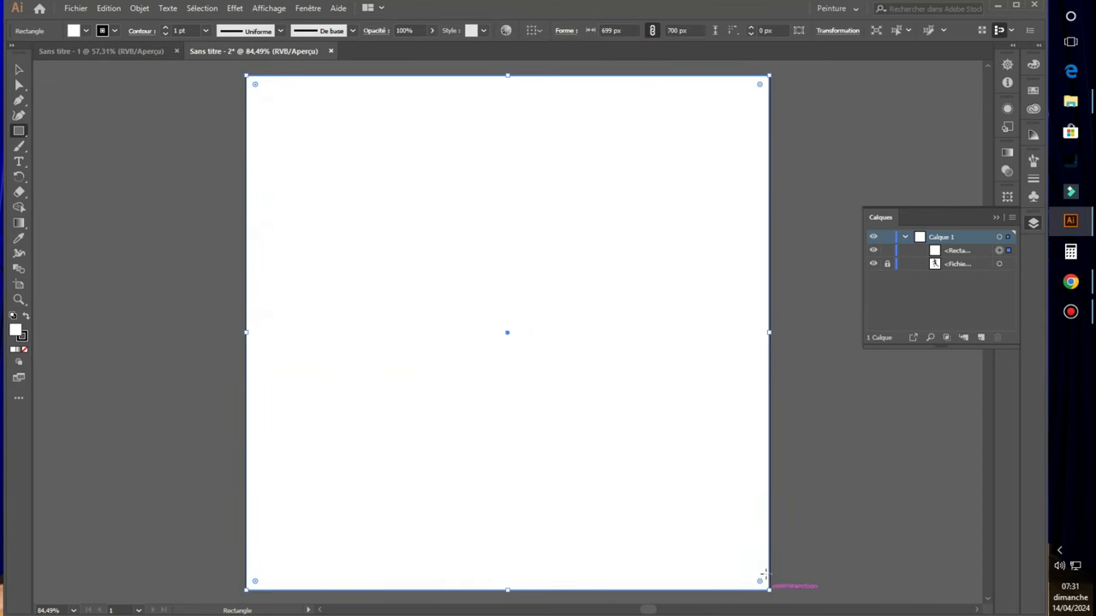
{"action": "left_click", "coordinate": [18, 68]}
{"action": "right_click", "coordinate": [397, 167]}
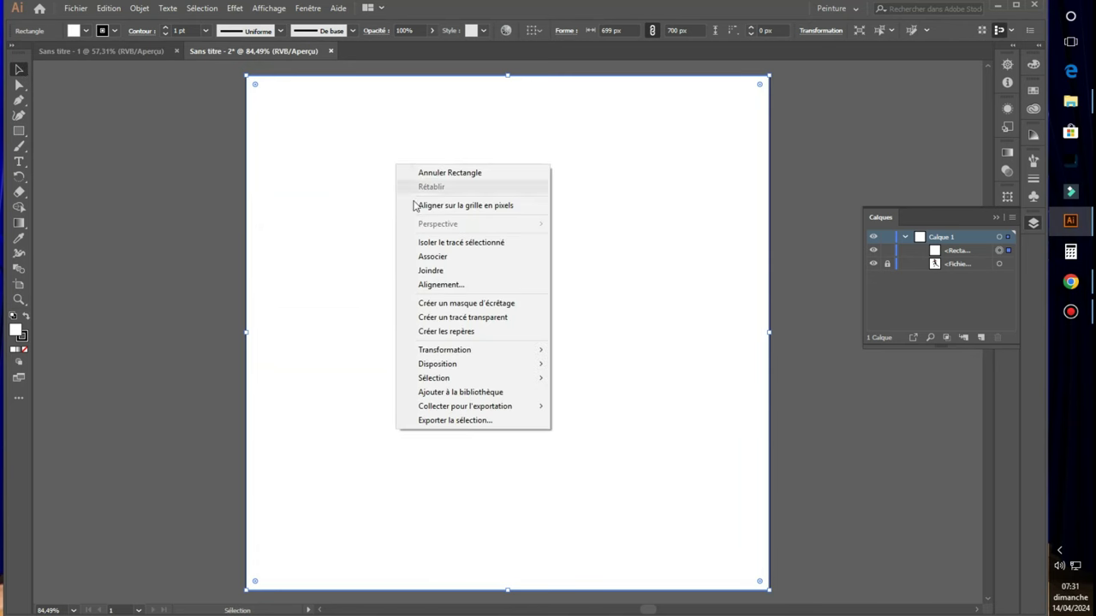
{"action": "mouse_move", "coordinate": [437, 364]}
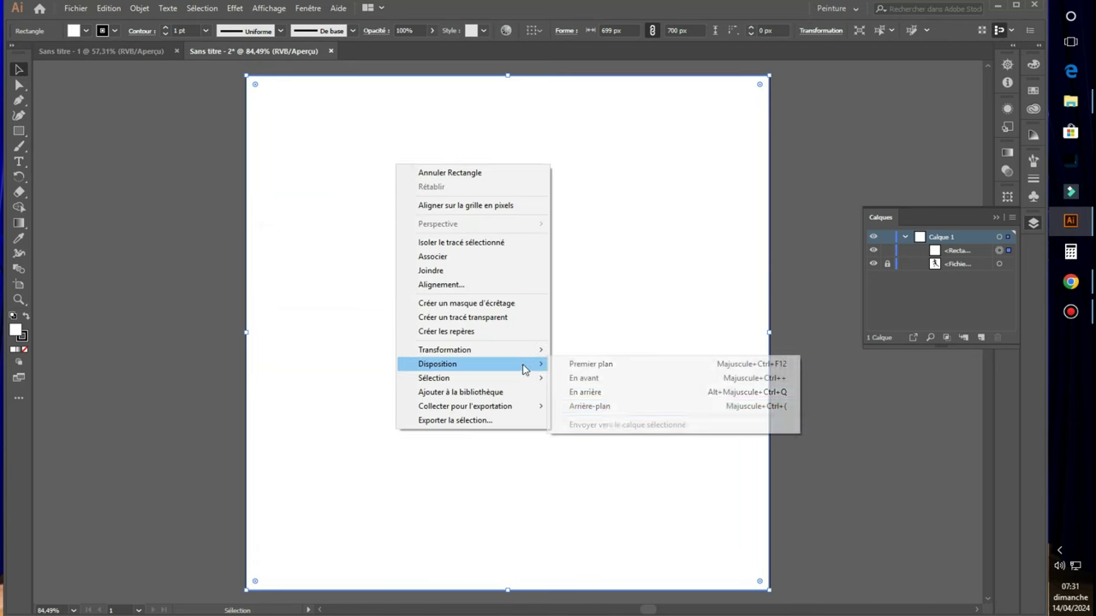
{"action": "left_click", "coordinate": [603, 406]}
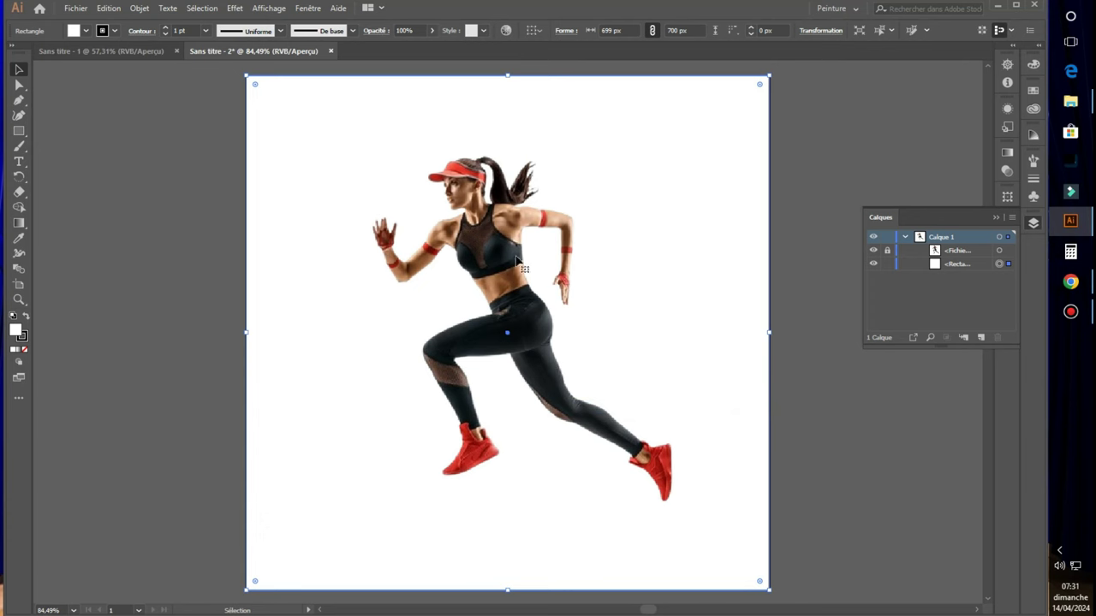
{"action": "left_click", "coordinate": [86, 32]}
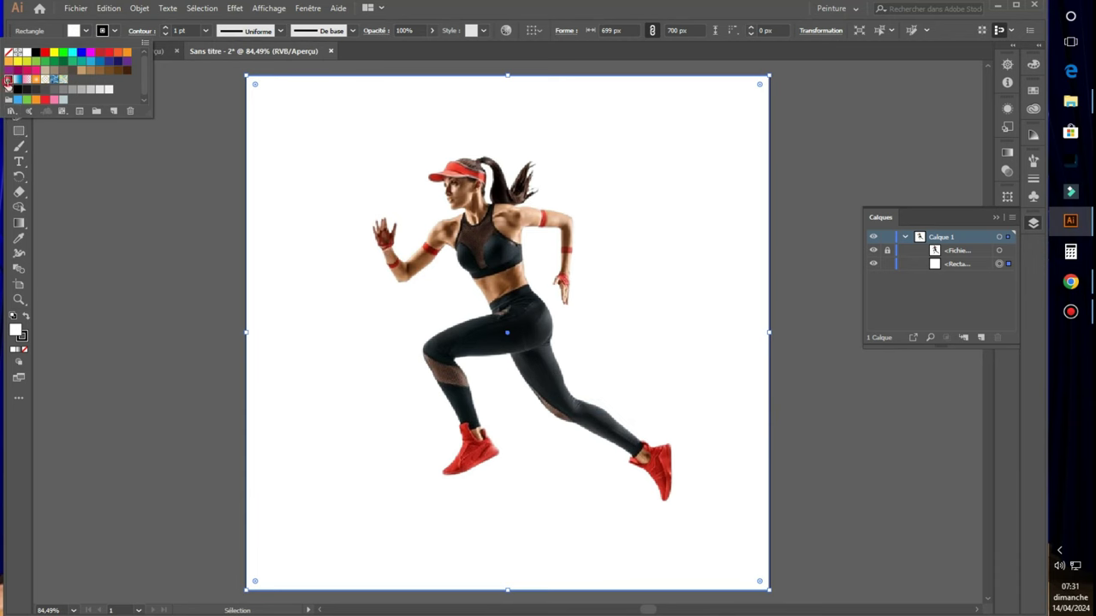
Fill the background with a white-to-black gradient and recolour the black stop from the leggings
{"action": "left_click", "coordinate": [8, 80]}
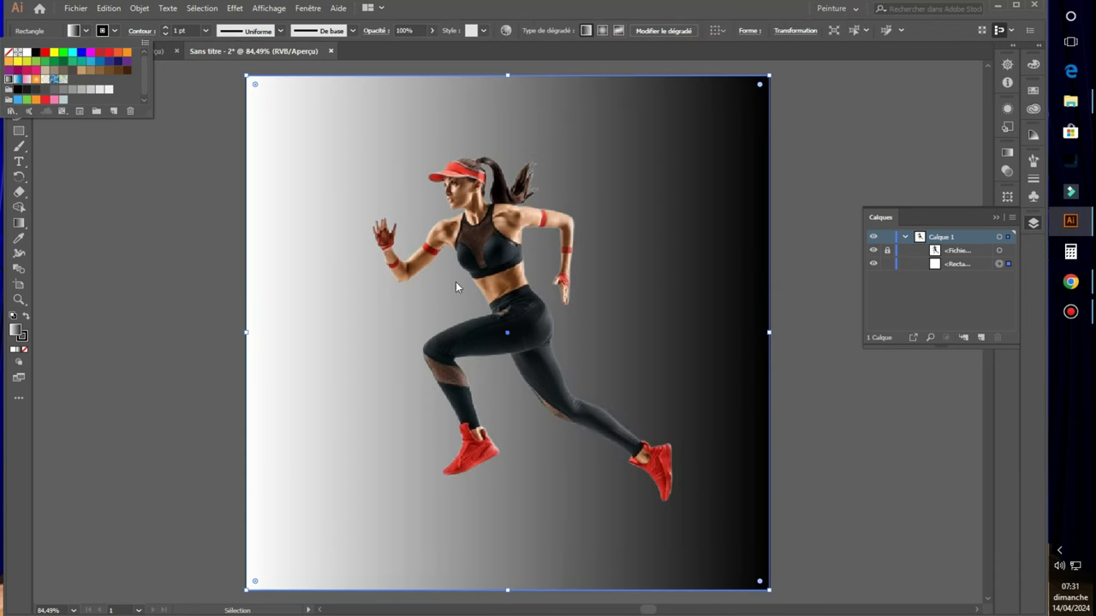
{"action": "key", "text": "Escape"}
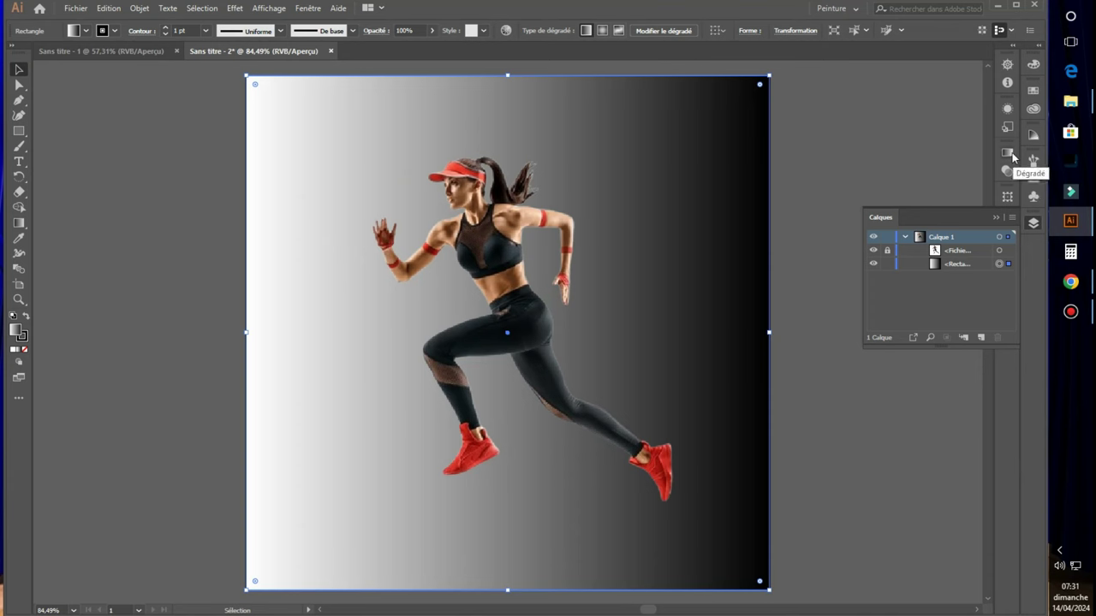
{"action": "left_click", "coordinate": [1010, 153]}
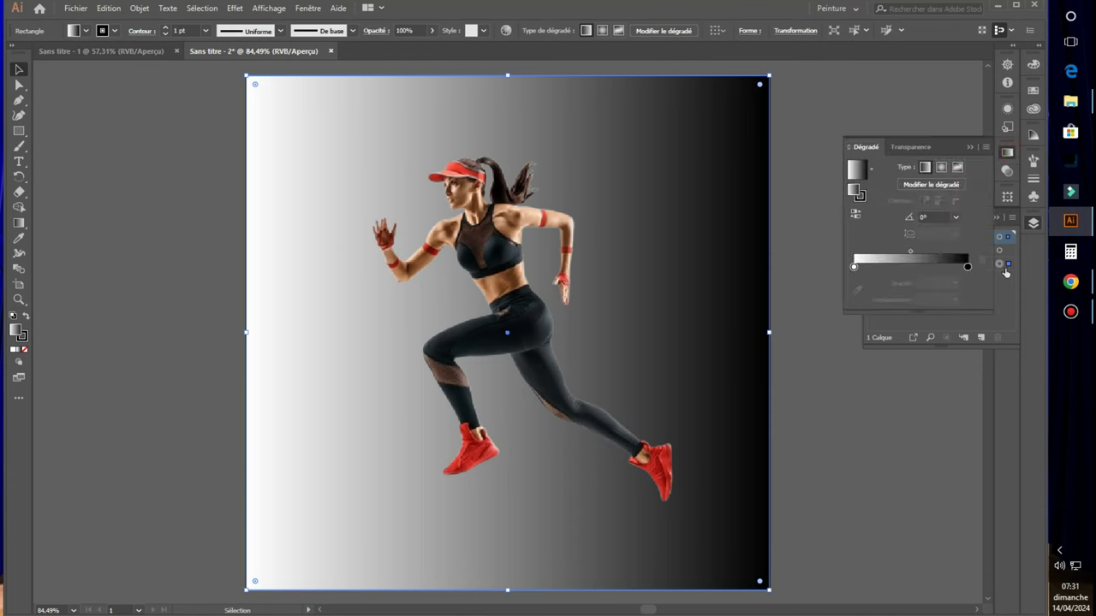
{"action": "double_click", "coordinate": [967, 267]}
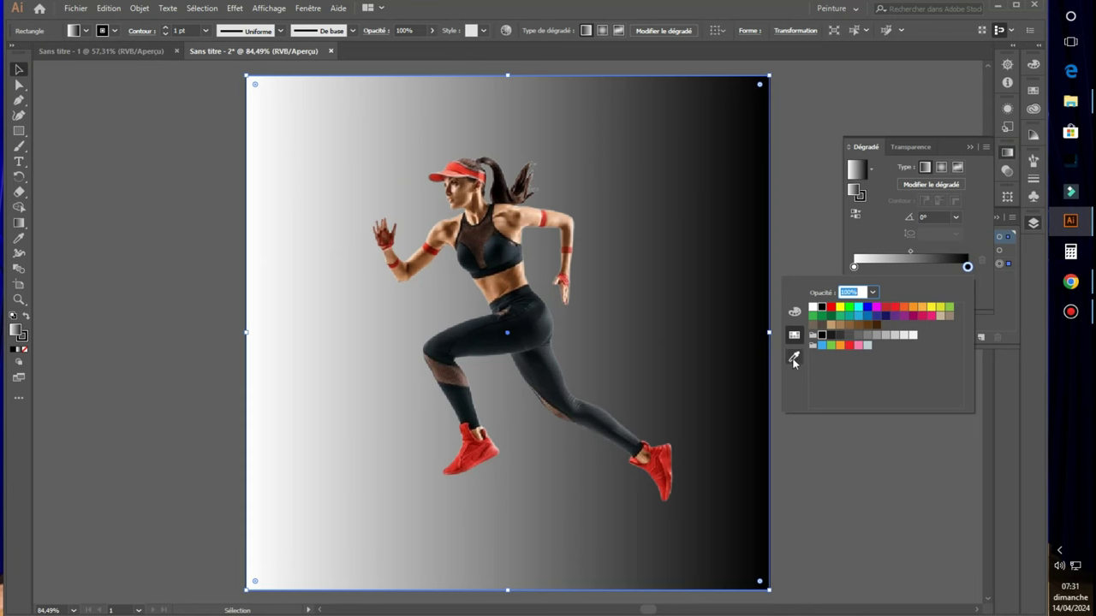
{"action": "left_click", "coordinate": [793, 357]}
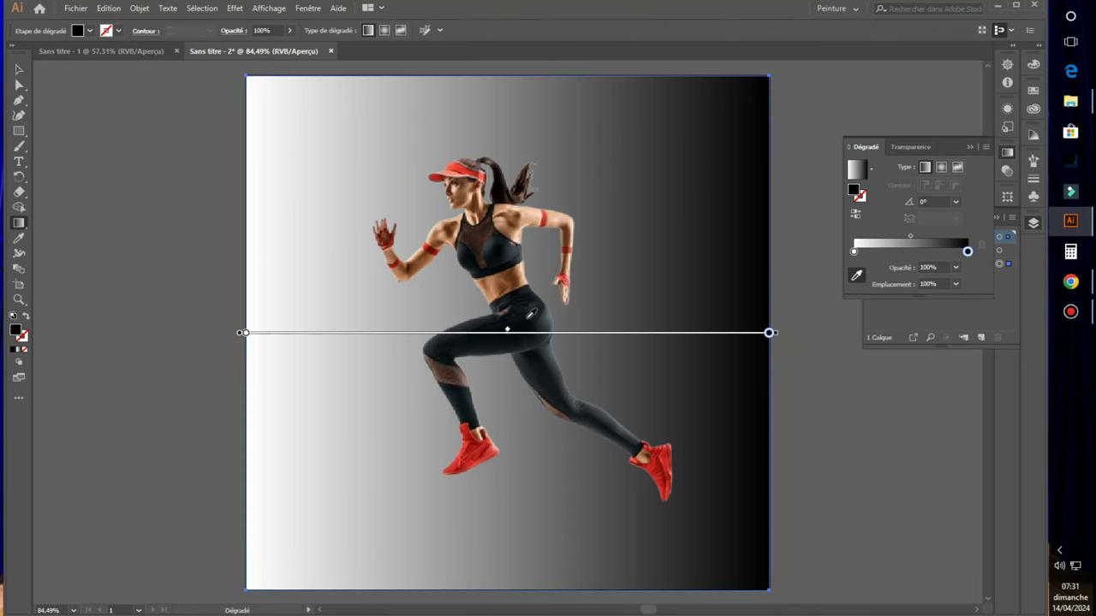
{"action": "left_click", "coordinate": [527, 319]}
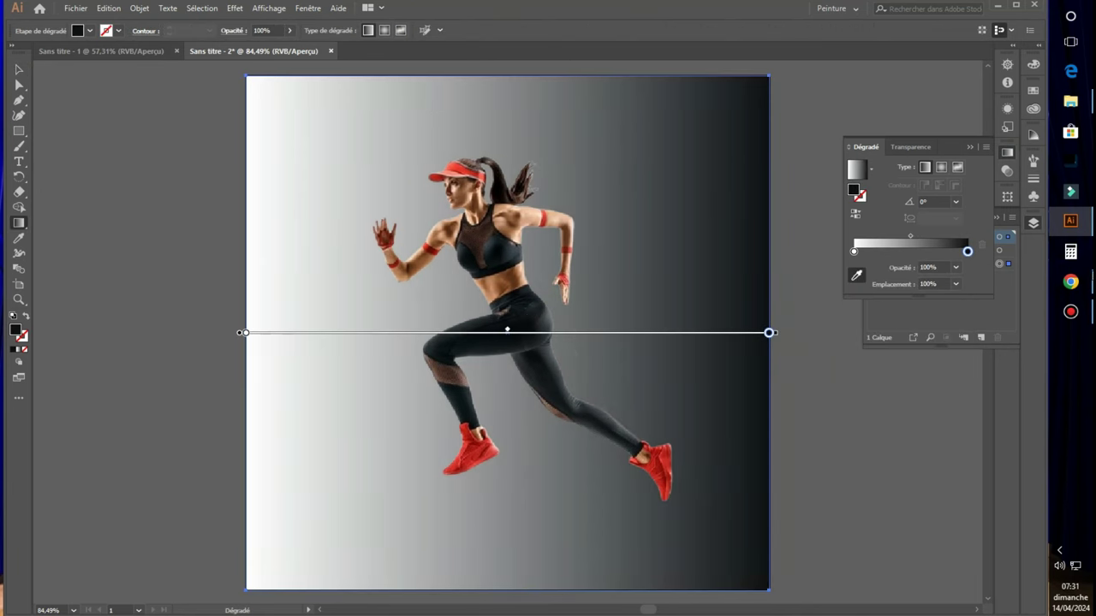
Recolour the white gradient stop with a dark grey sampled from the artwork
{"action": "double_click", "coordinate": [854, 252]}
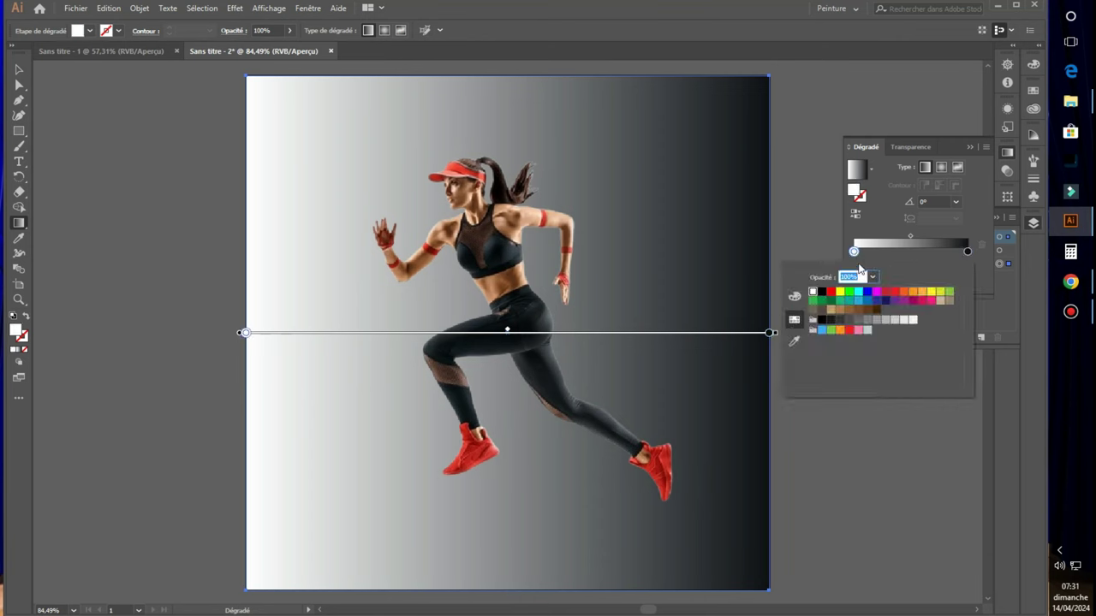
{"action": "left_click", "coordinate": [856, 252]}
{"action": "double_click", "coordinate": [855, 251]}
{"action": "left_click", "coordinate": [796, 341]}
{"action": "left_click", "coordinate": [546, 315]}
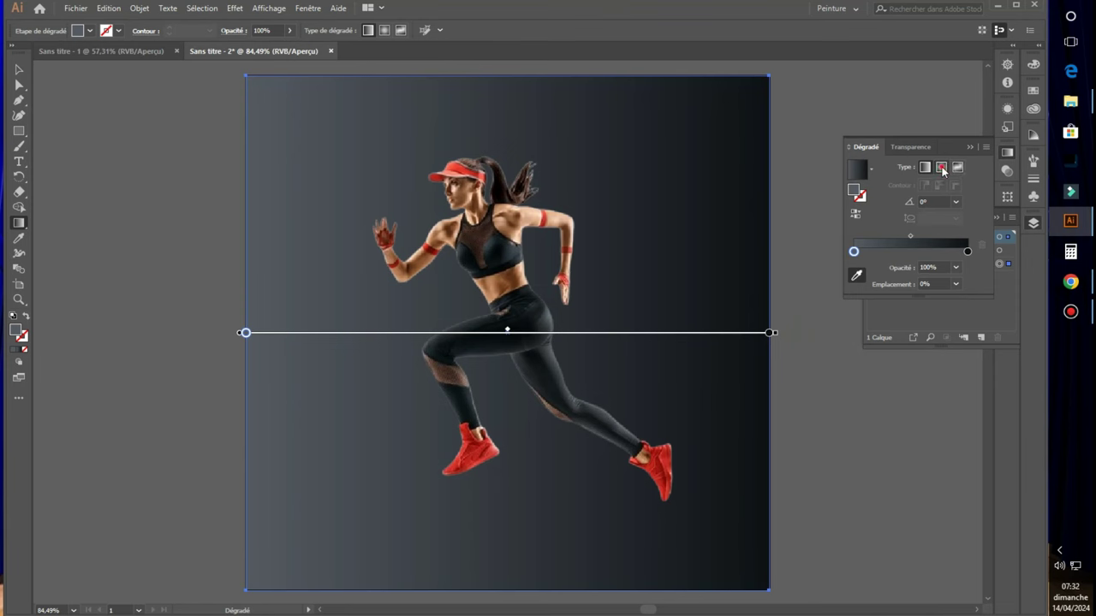
Make the gradient radial and move its midpoint to 20.39% for a soft glow
{"action": "left_click", "coordinate": [942, 168]}
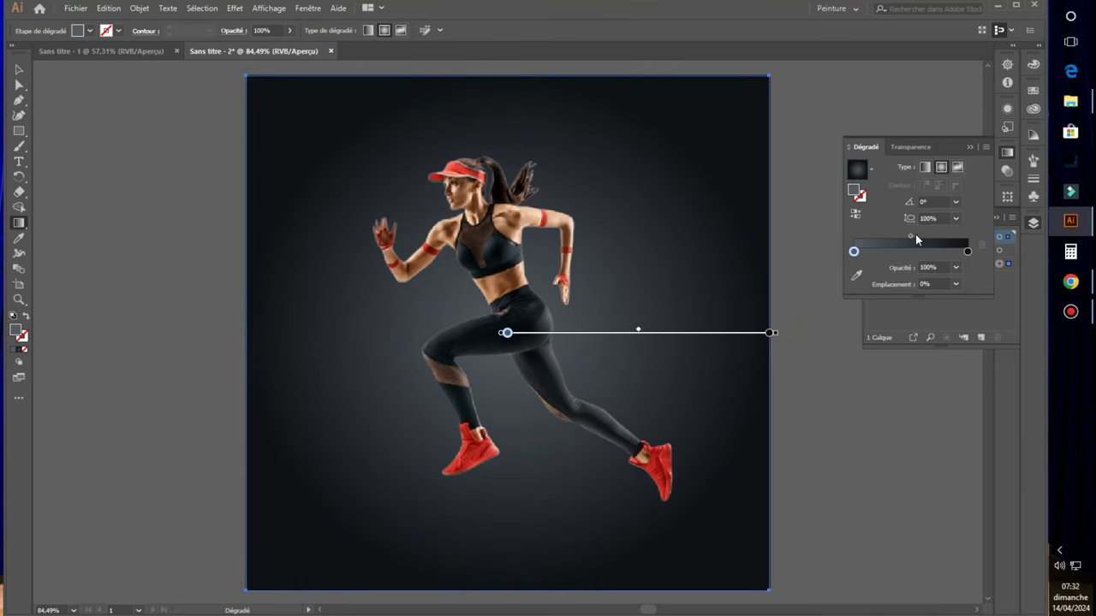
{"action": "left_click_drag", "start_coordinate": [911, 237], "coordinate": [876, 235]}
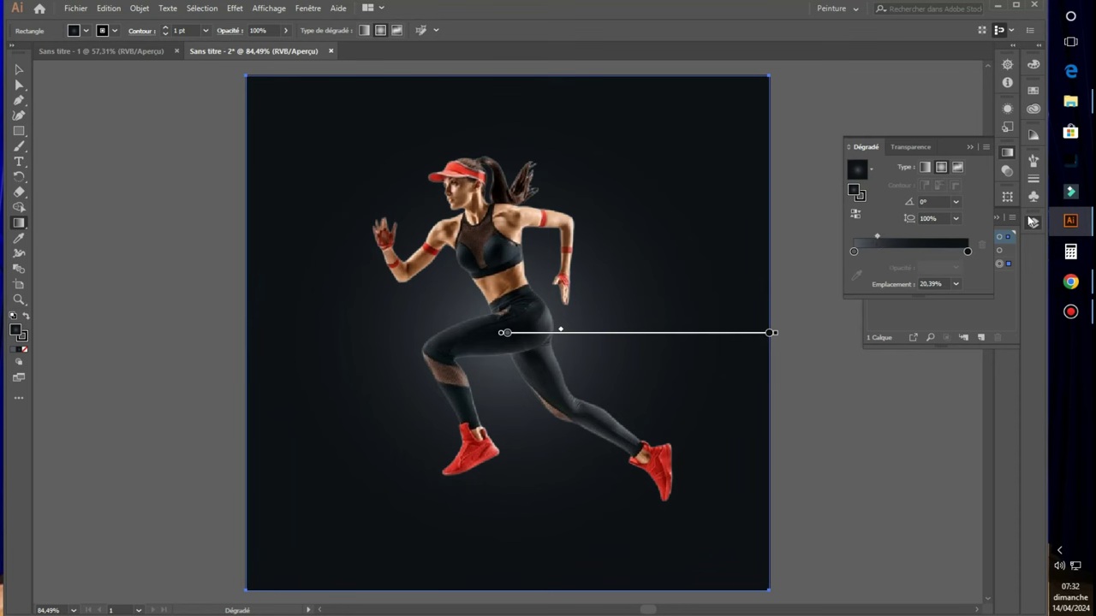
{"action": "left_click", "coordinate": [969, 148]}
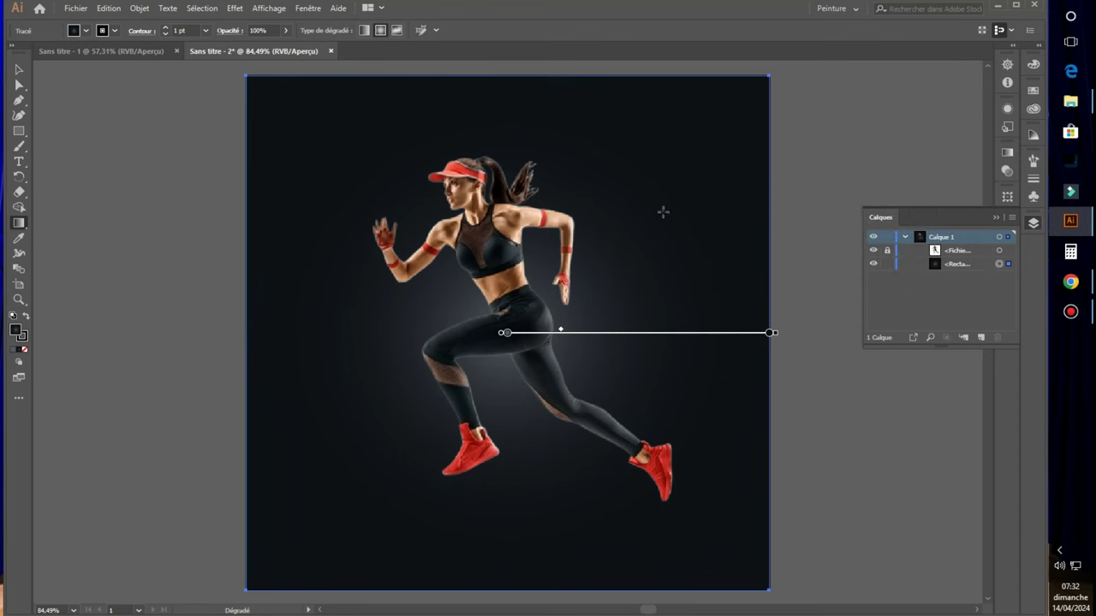
{"action": "left_click", "coordinate": [16, 72]}
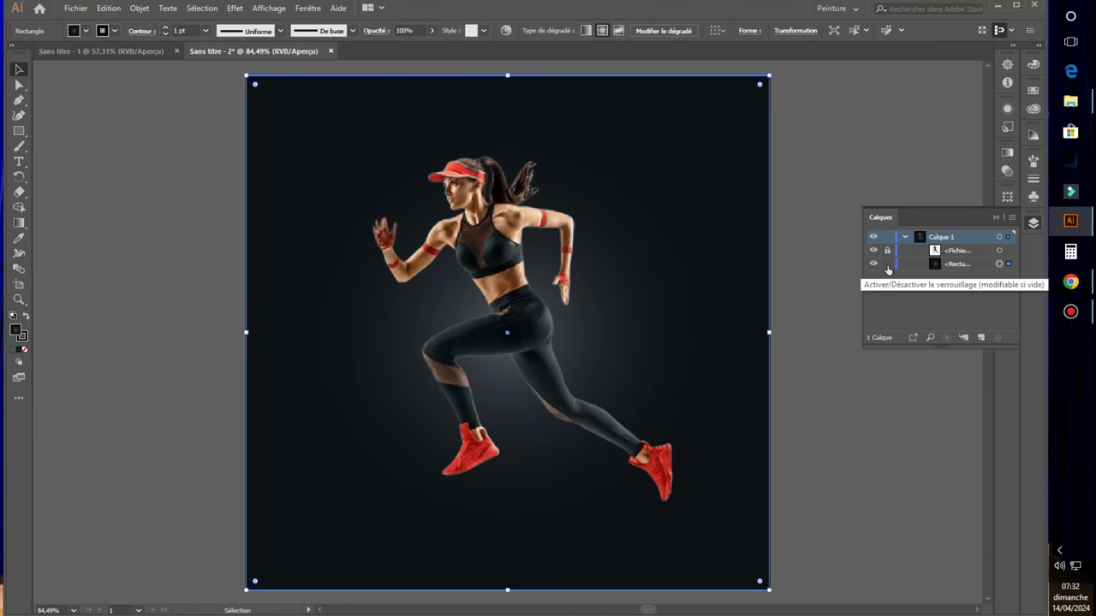
Lock the gradient background rectangle in the Layers panel and deselect everything
{"action": "left_click", "coordinate": [887, 263]}
{"action": "mouse_move", "coordinate": [754, 220]}
{"action": "left_mouse_down"}
{"action": "mouse_move", "coordinate": [589, 320]}
{"action": "mouse_move", "coordinate": [381, 385]}
{"action": "left_mouse_up"}
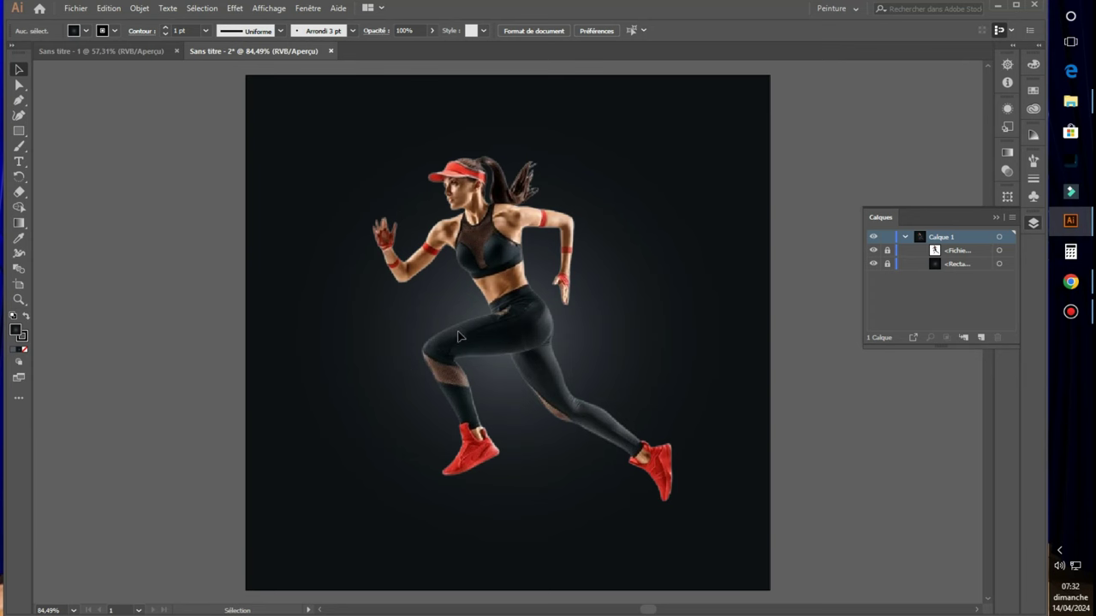
Type ATHLETE at the poster's upper left and scale it up to about 59.26 pt
{"action": "left_click", "coordinate": [19, 161]}
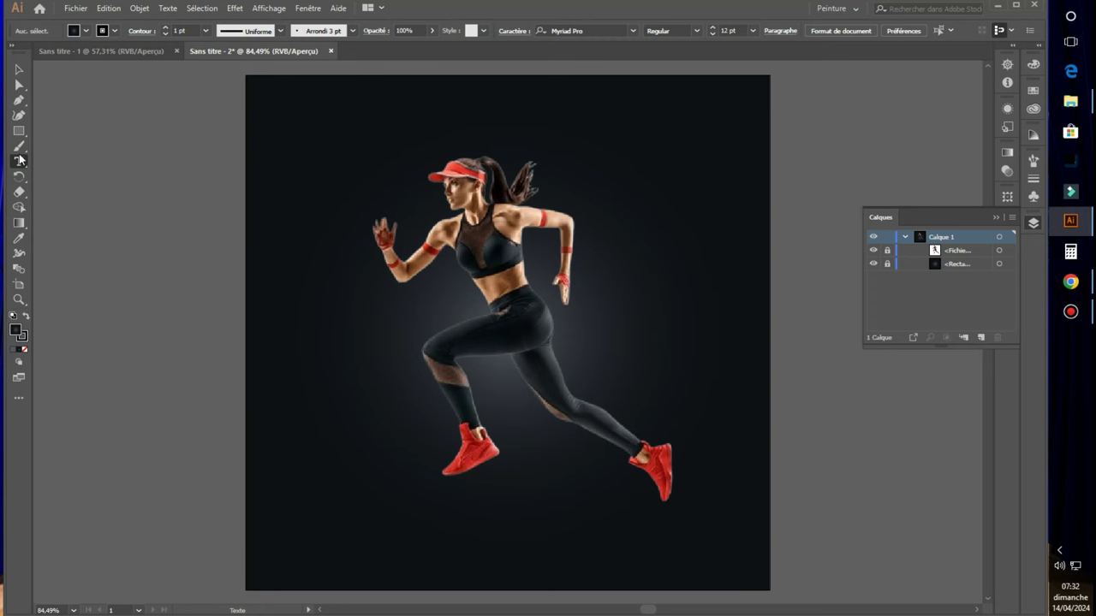
{"action": "left_click", "coordinate": [196, 149]}
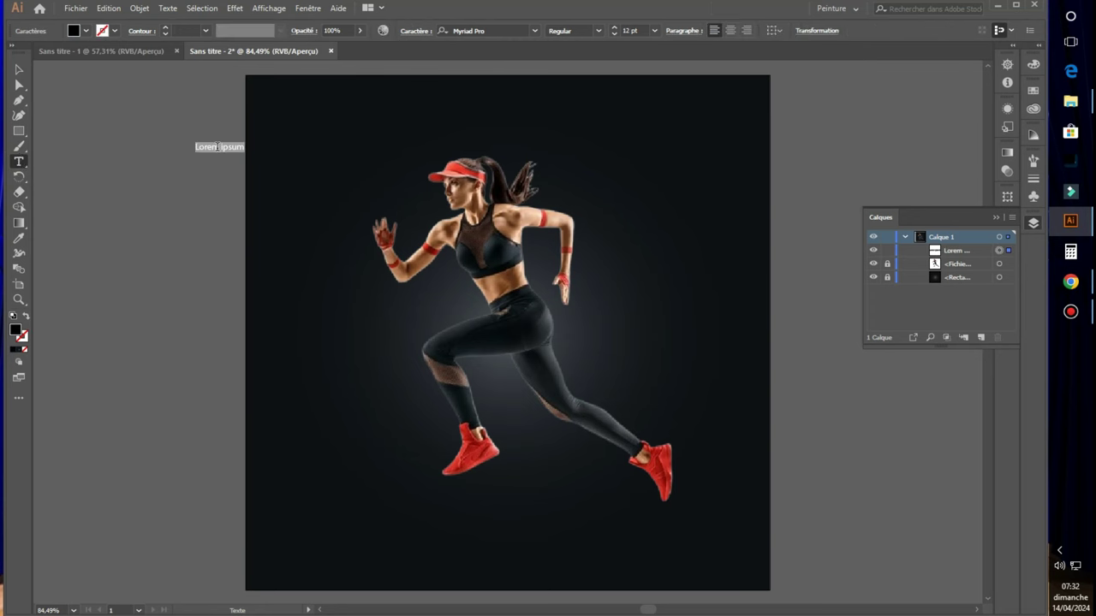
{"action": "type", "text": "ATH"}
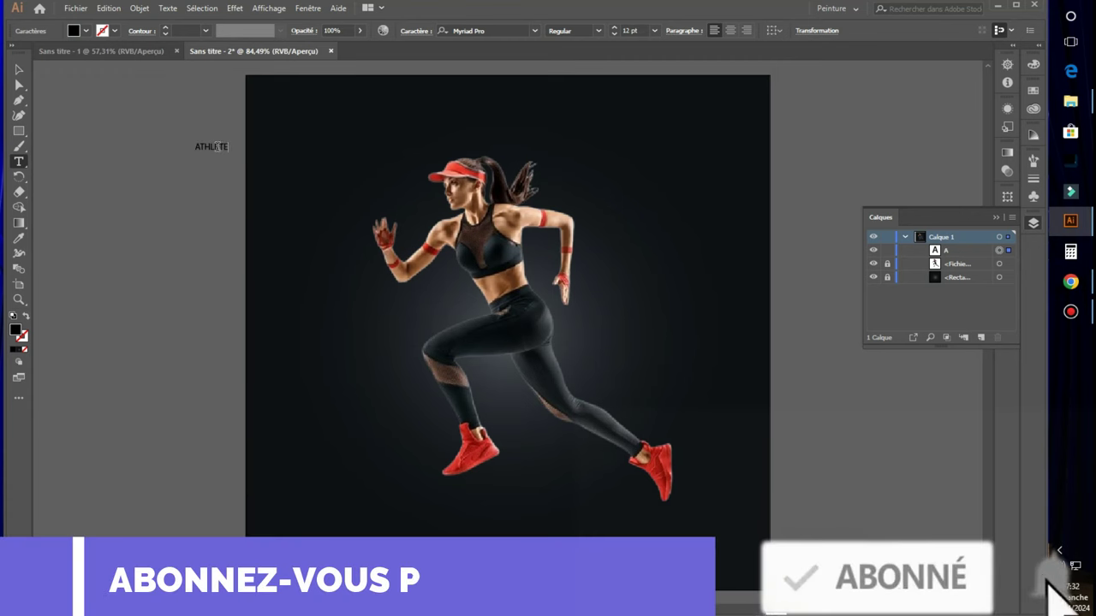
{"action": "type", "text": "LET"}
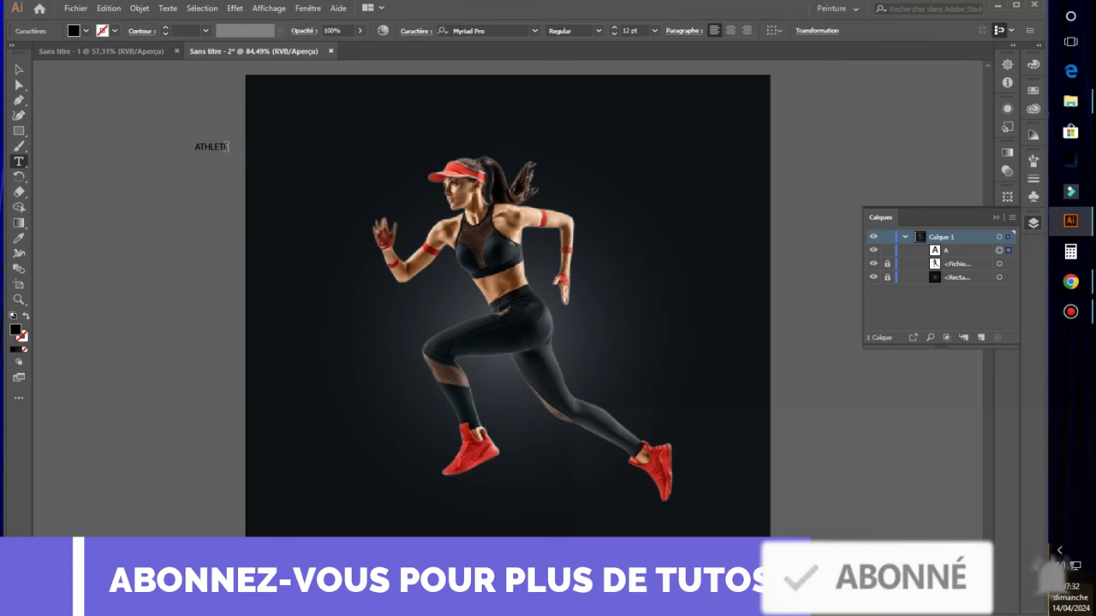
{"action": "left_click", "coordinate": [19, 69]}
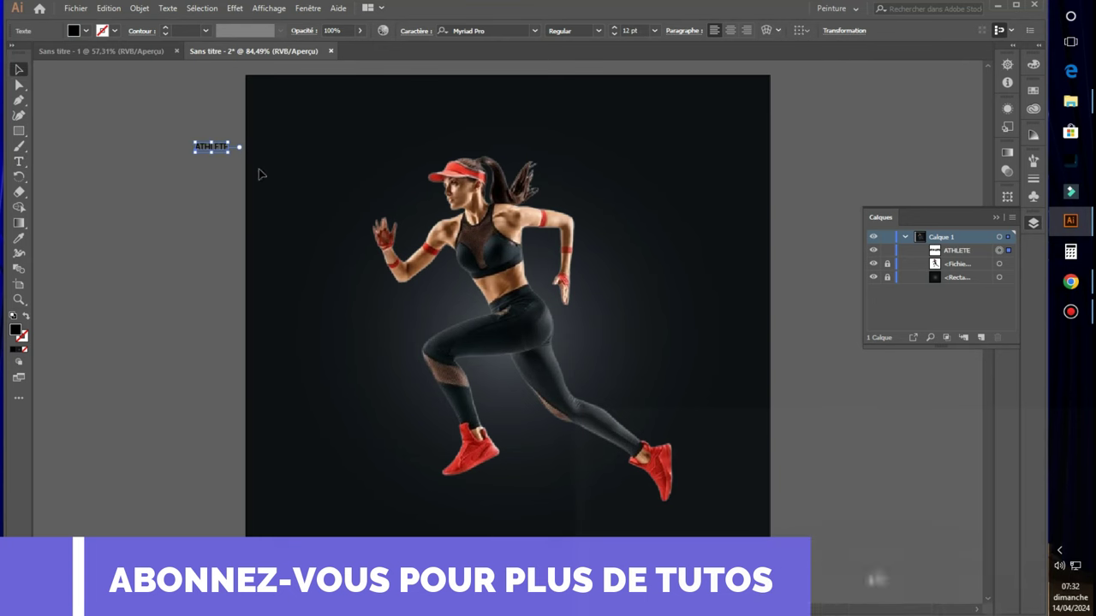
{"action": "left_click_drag", "start_coordinate": [227, 154], "coordinate": [357, 291]}
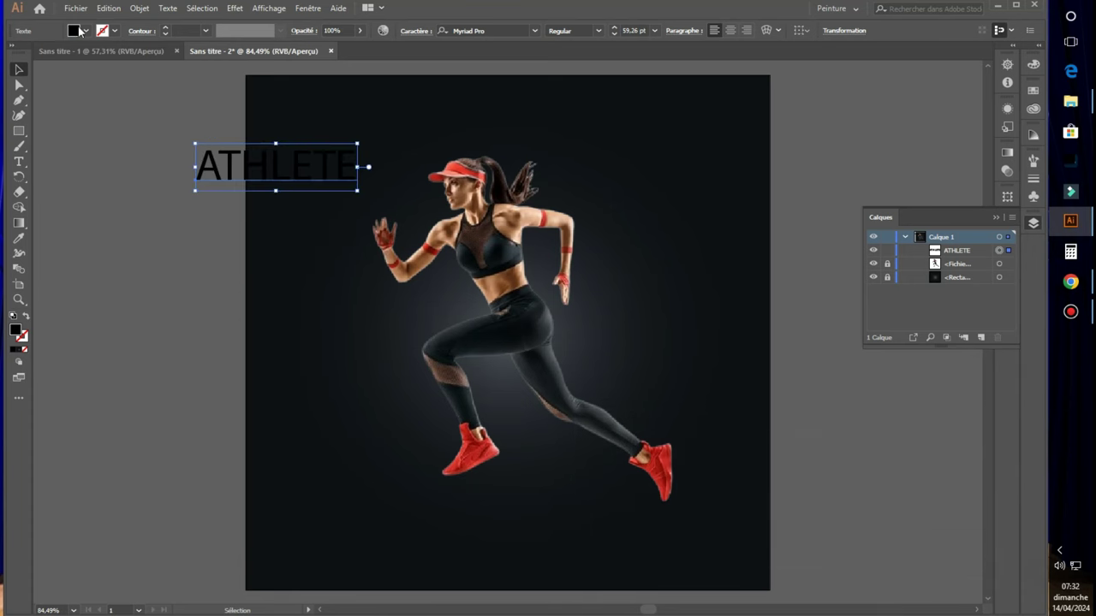
{"action": "left_click", "coordinate": [536, 32]}
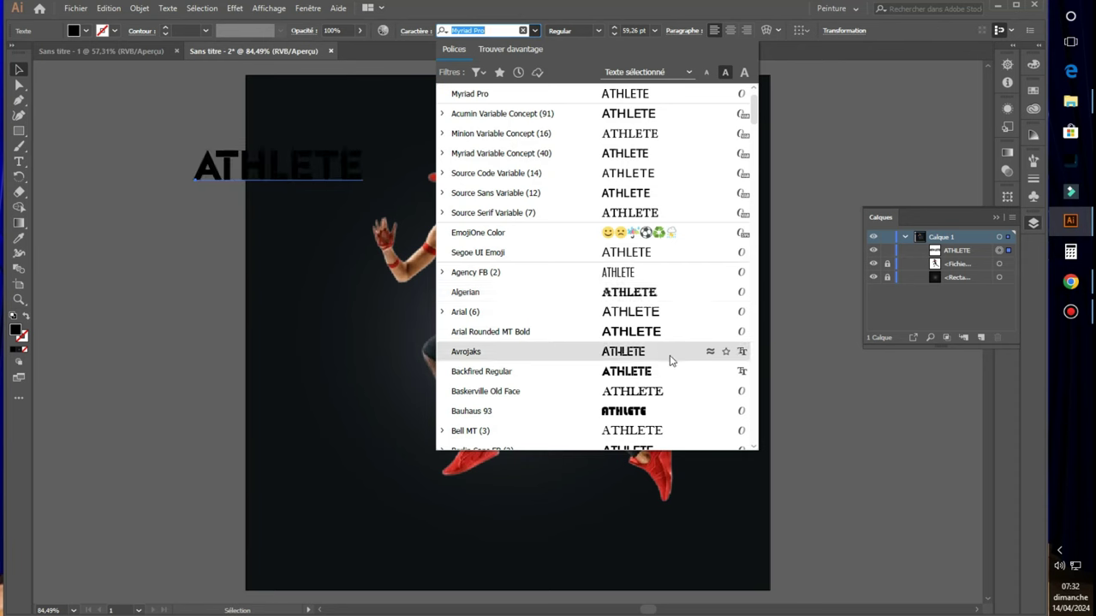
Set the ATHLETE text in the distressed Capture it font
{"action": "scroll", "coordinate": [670, 379], "scroll_direction": "down", "scroll_amount": 1}
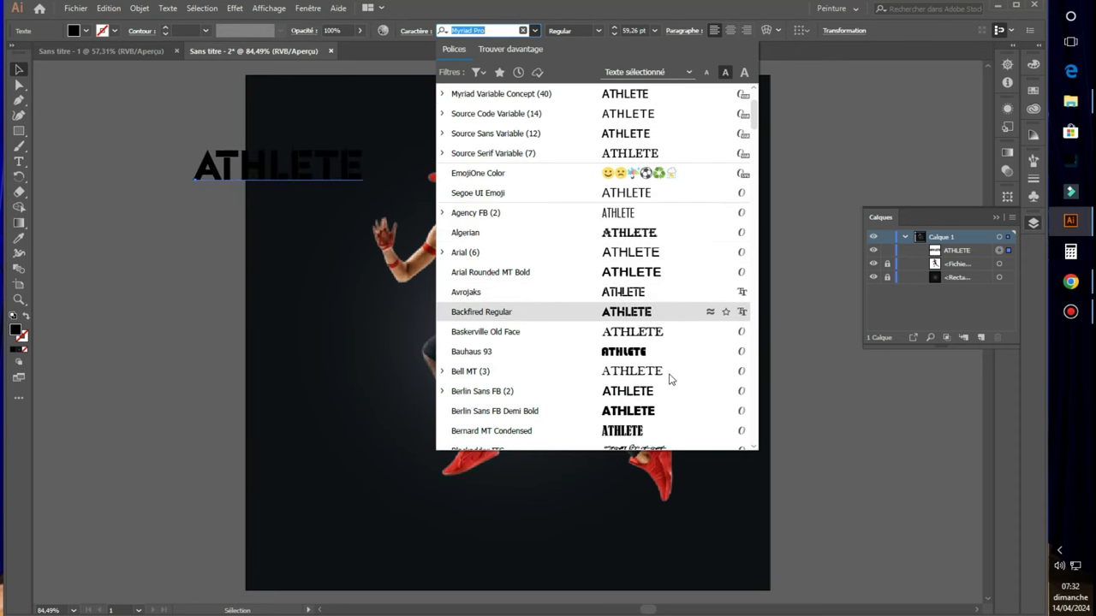
{"action": "scroll", "coordinate": [670, 379], "scroll_direction": "down", "scroll_amount": 1}
{"action": "scroll", "coordinate": [671, 381], "scroll_direction": "down", "scroll_amount": 2}
{"action": "scroll", "coordinate": [670, 381], "scroll_direction": "down", "scroll_amount": 1}
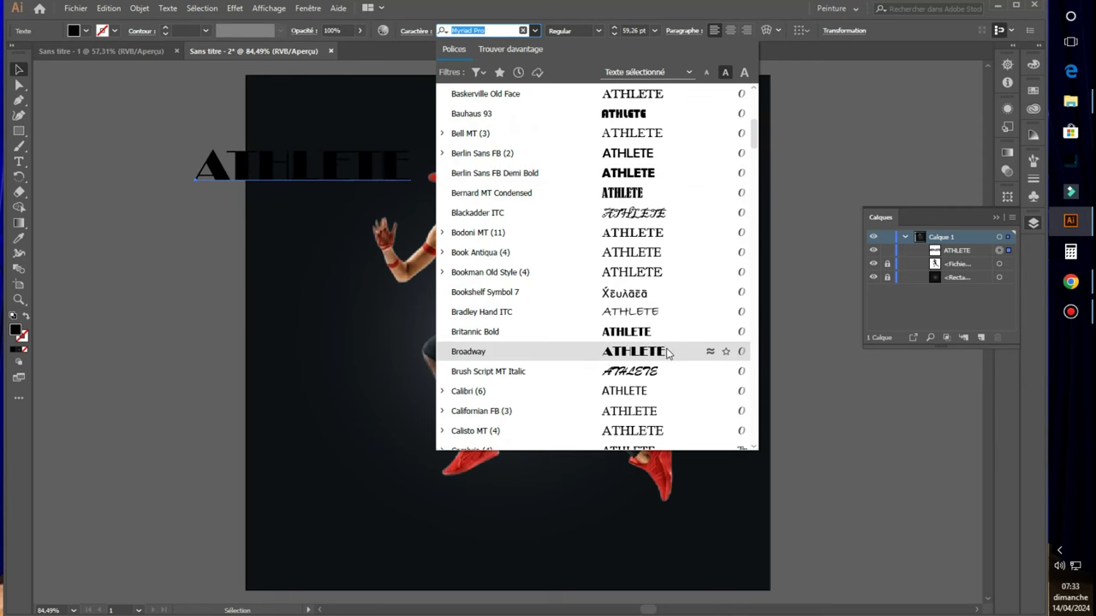
{"action": "scroll", "coordinate": [669, 353], "scroll_direction": "down", "scroll_amount": 4}
{"action": "scroll", "coordinate": [669, 354], "scroll_direction": "down", "scroll_amount": 1}
{"action": "scroll", "coordinate": [670, 357], "scroll_direction": "up", "scroll_amount": 1}
{"action": "scroll", "coordinate": [671, 356], "scroll_direction": "up", "scroll_amount": 1}
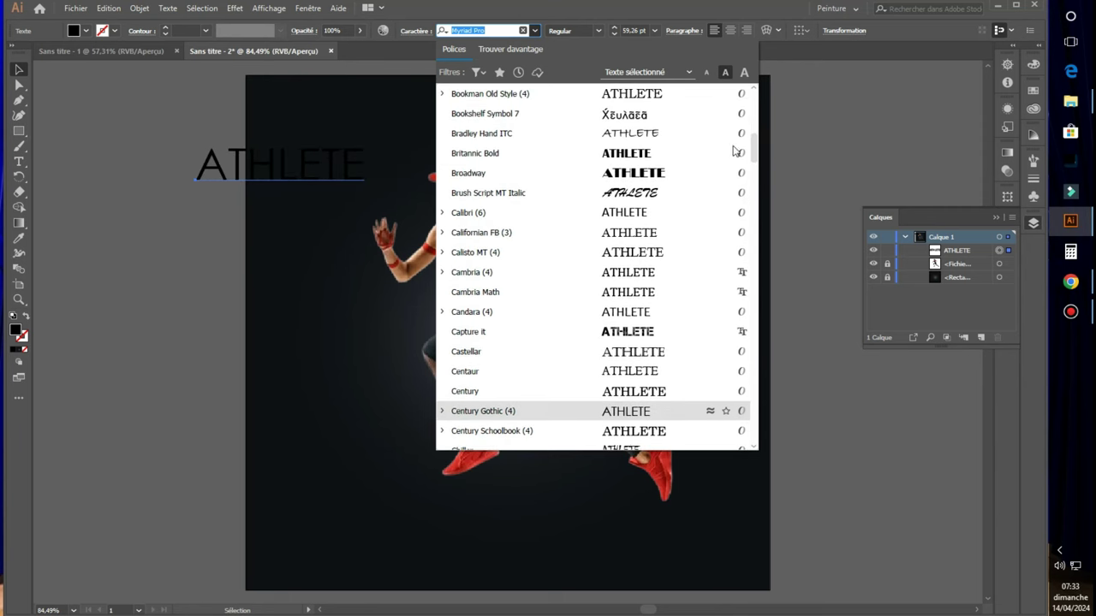
{"action": "left_click_drag", "start_coordinate": [754, 155], "coordinate": [755, 87]}
{"action": "left_click", "coordinate": [642, 113]}
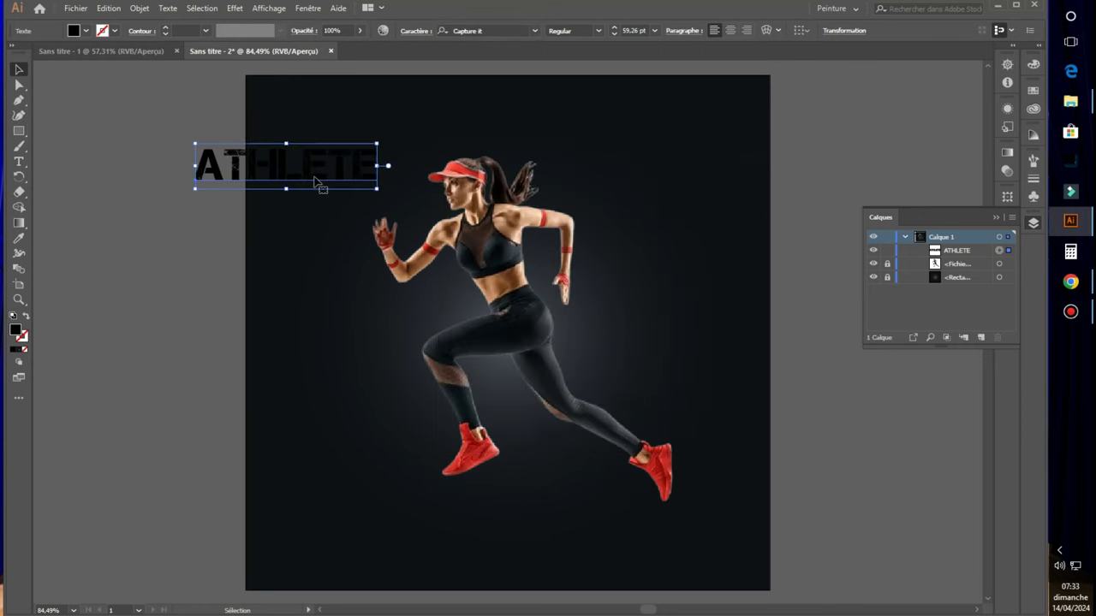
Move ATHLETE toward the top and fill it white
{"action": "left_click_drag", "start_coordinate": [315, 181], "coordinate": [380, 149]}
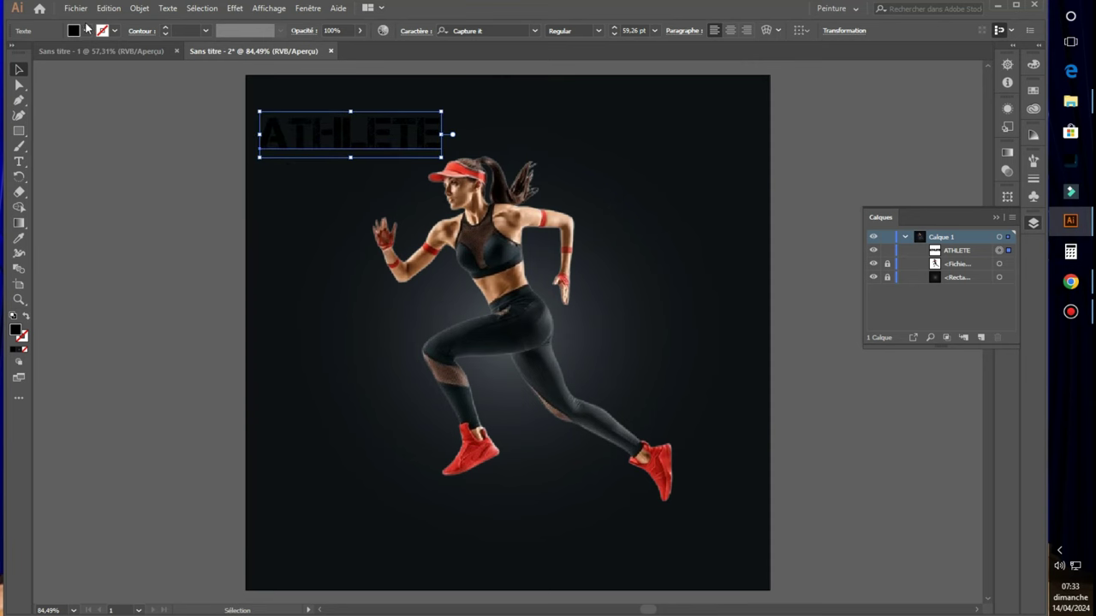
{"action": "left_click", "coordinate": [85, 30]}
{"action": "left_click", "coordinate": [28, 54]}
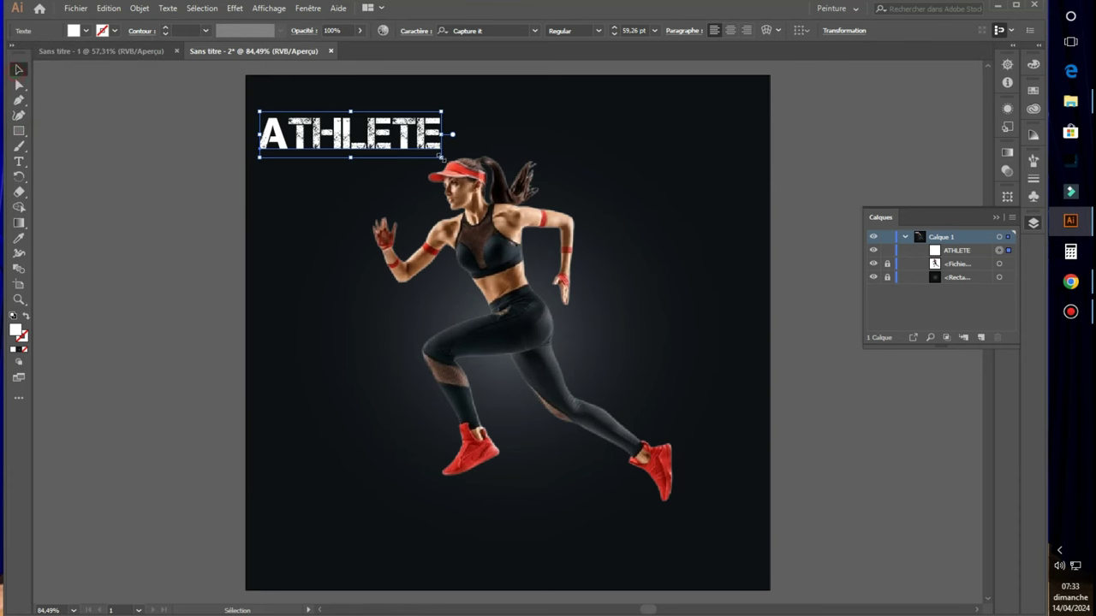
Shift ATHLETE further left and convert it to outlines with Vectoriser
{"action": "left_click_drag", "start_coordinate": [394, 143], "coordinate": [265, 148]}
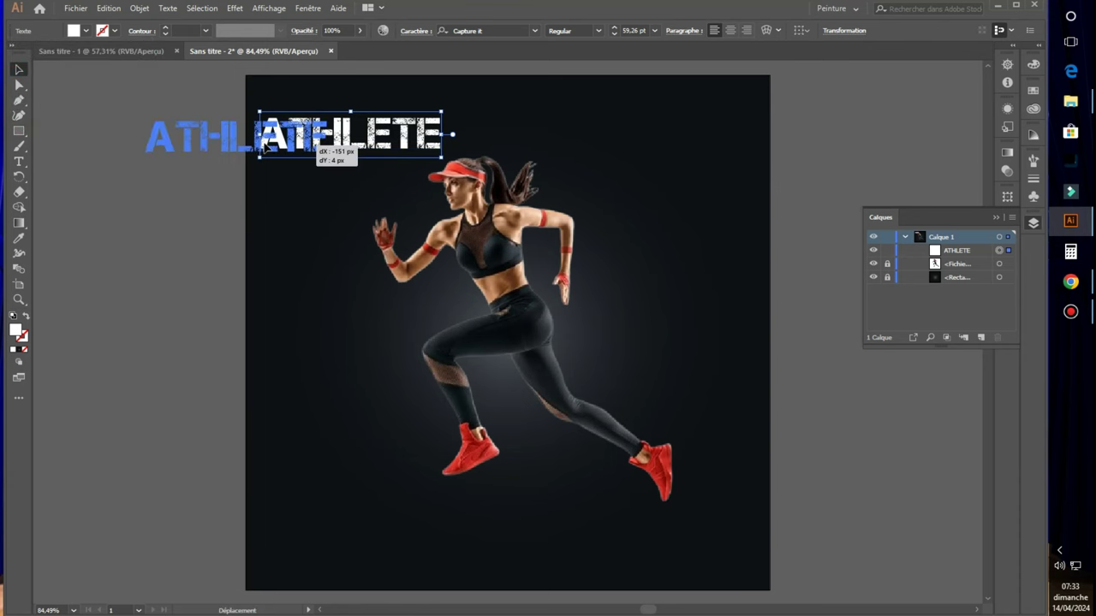
{"action": "right_click", "coordinate": [265, 147]}
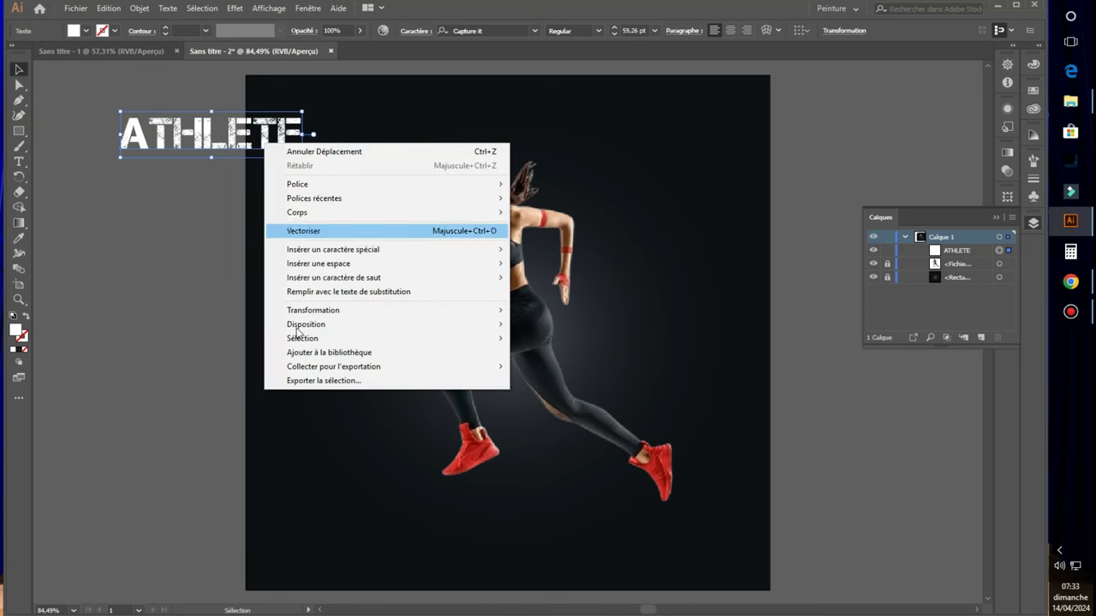
{"action": "left_click", "coordinate": [342, 232]}
{"action": "left_click", "coordinate": [173, 170]}
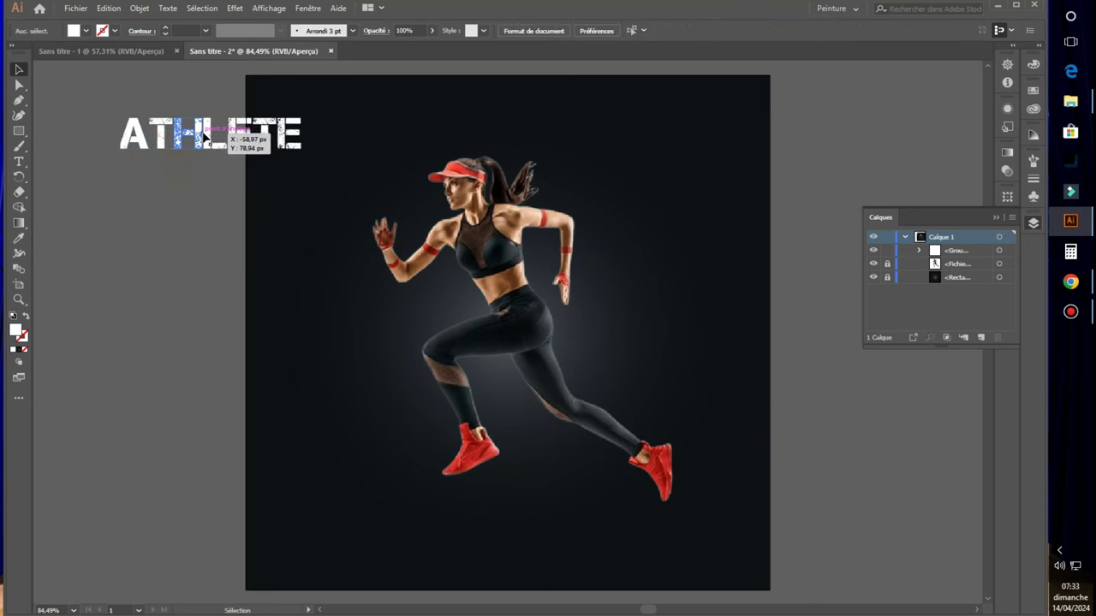
{"action": "left_click", "coordinate": [205, 134]}
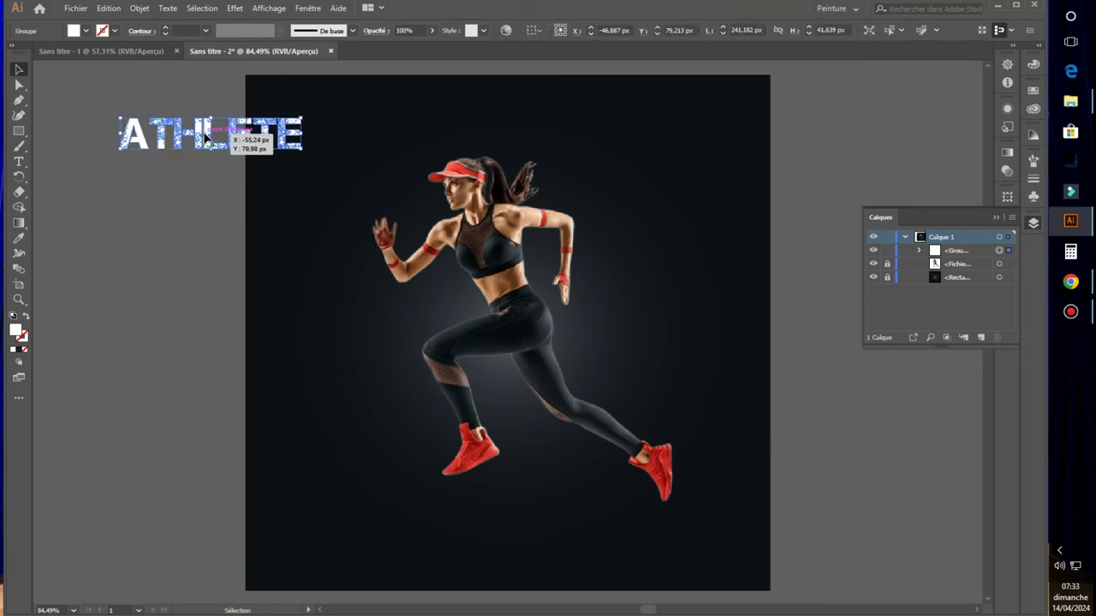
Duplicate ATHLETE into a row of five words past both edges and group them
{"action": "left_click_drag", "start_coordinate": [206, 135], "coordinate": [398, 137]}
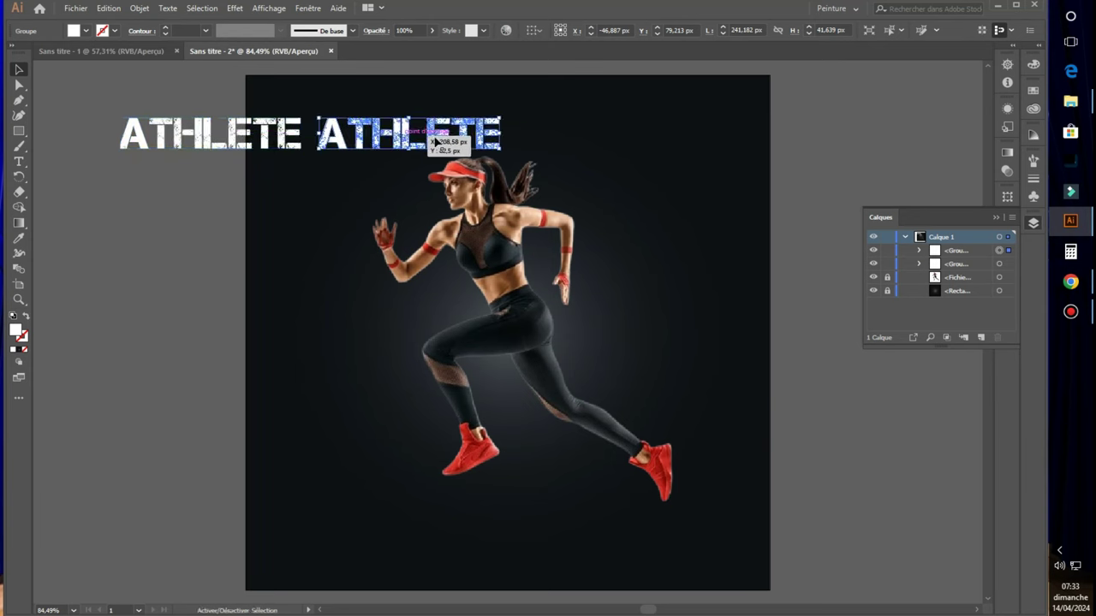
{"action": "left_click_drag", "start_coordinate": [257, 135], "coordinate": [260, 138]}
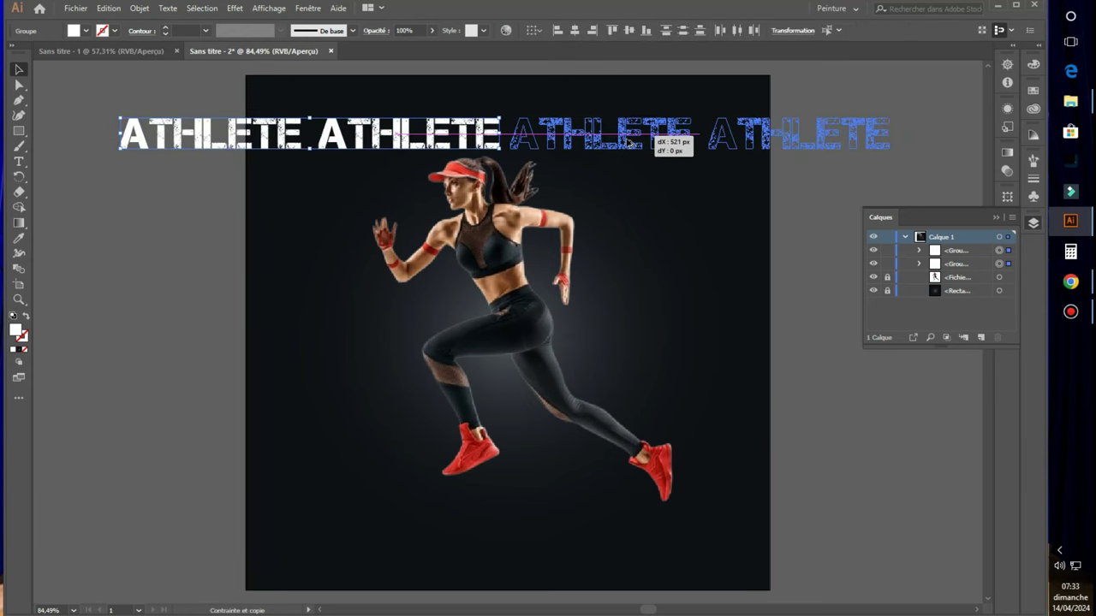
{"action": "left_click_drag", "start_coordinate": [653, 156], "coordinate": [614, 152]}
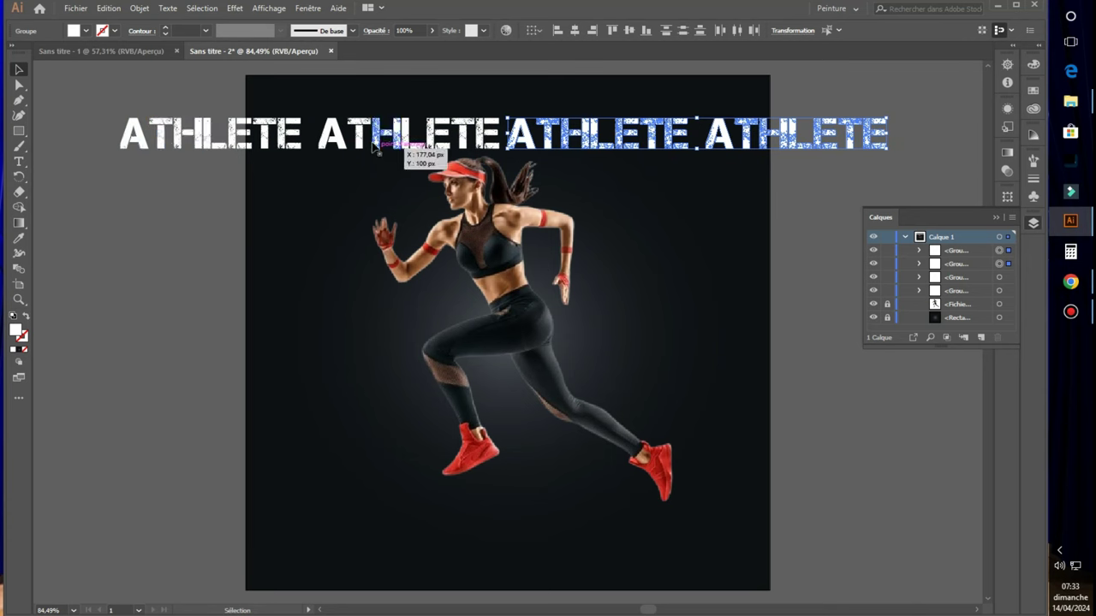
{"action": "left_click", "coordinate": [341, 139]}
{"action": "left_click_drag", "start_coordinate": [280, 137], "coordinate": [73, 137]}
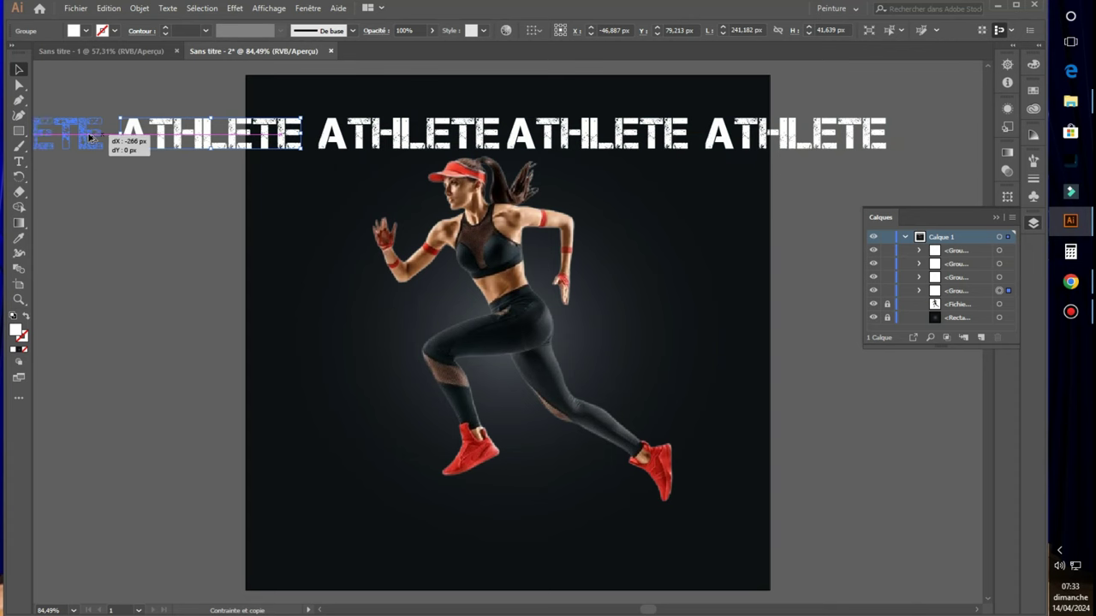
{"action": "left_click_drag", "start_coordinate": [73, 137], "coordinate": [94, 136]}
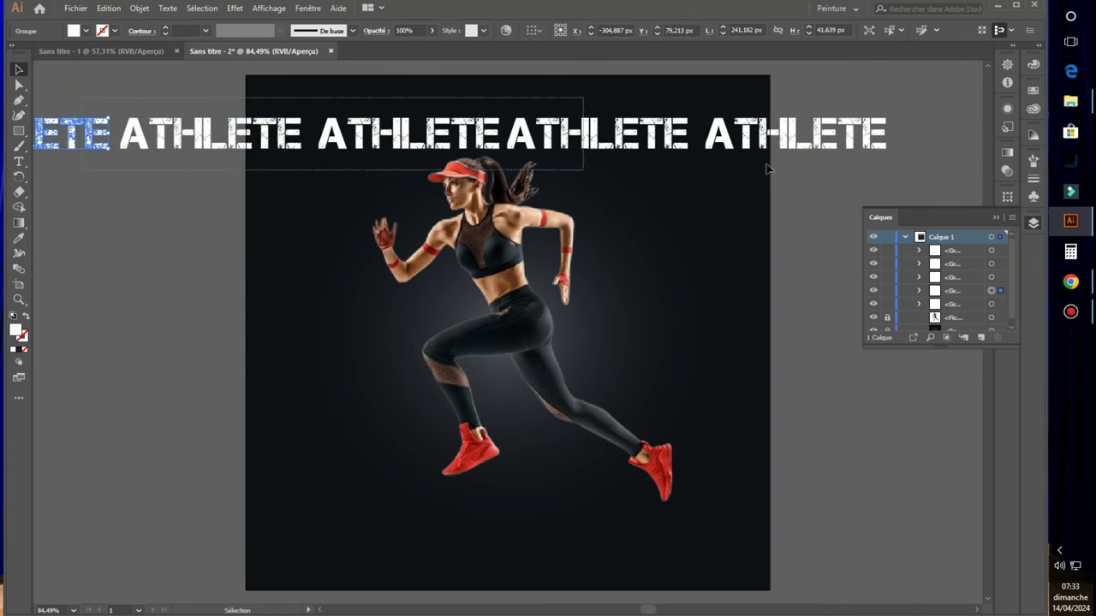
{"action": "left_click_drag", "start_coordinate": [82, 97], "coordinate": [854, 163]}
{"action": "right_click", "coordinate": [712, 144]}
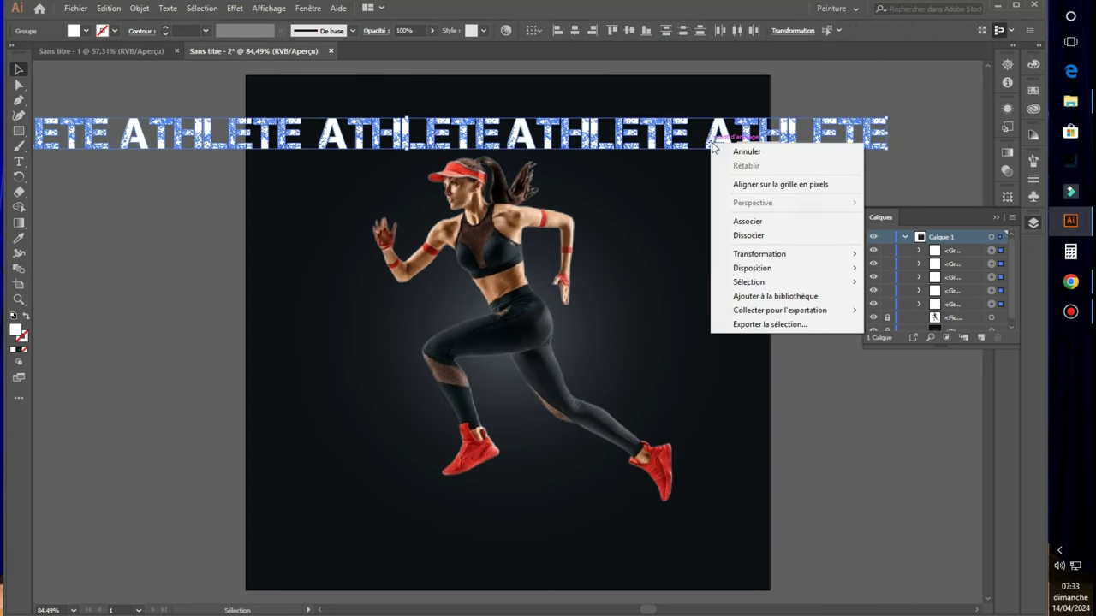
{"action": "left_click", "coordinate": [738, 221]}
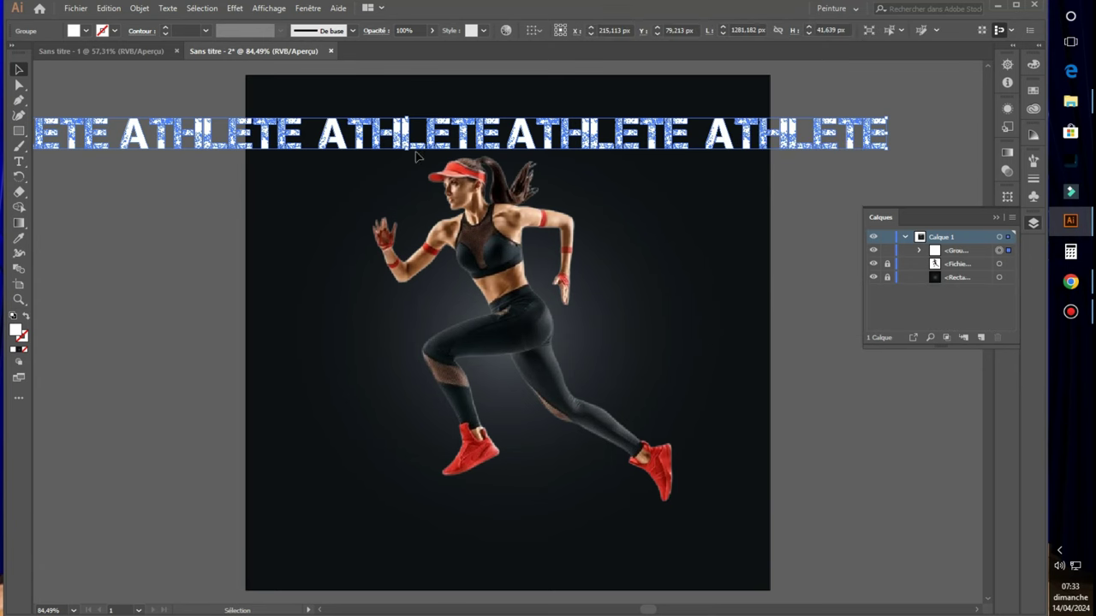
Shift the ATHLETE text strip right across the artboard top and show the Symbols panel
{"action": "mouse_move", "coordinate": [470, 142]}
{"action": "left_mouse_down"}
{"action": "mouse_move", "coordinate": [589, 136]}
{"action": "mouse_move", "coordinate": [586, 126]}
{"action": "left_mouse_up"}
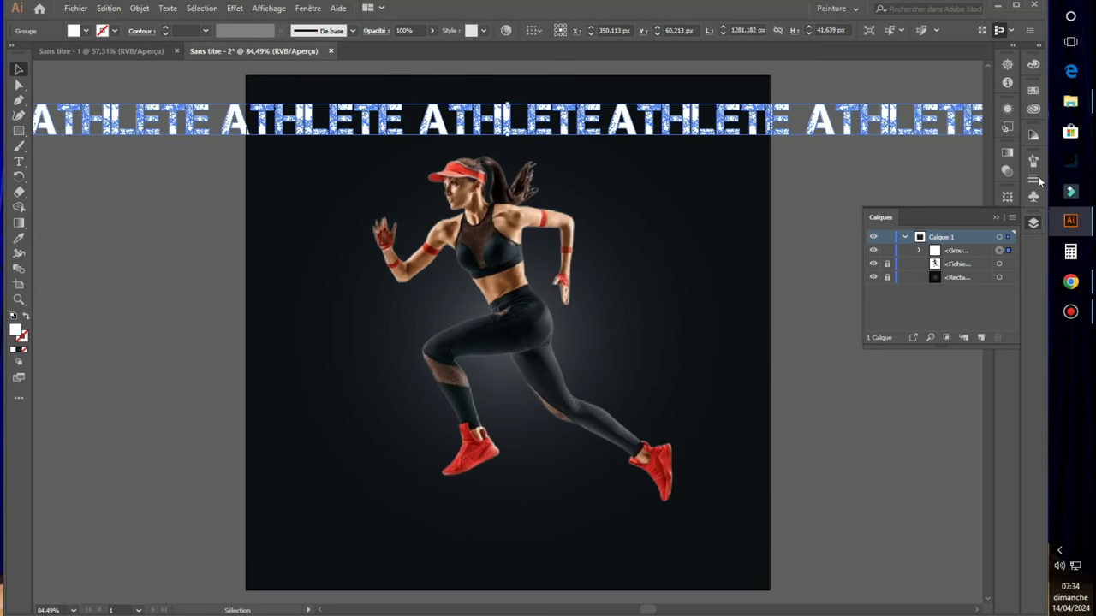
{"action": "left_click", "coordinate": [995, 219]}
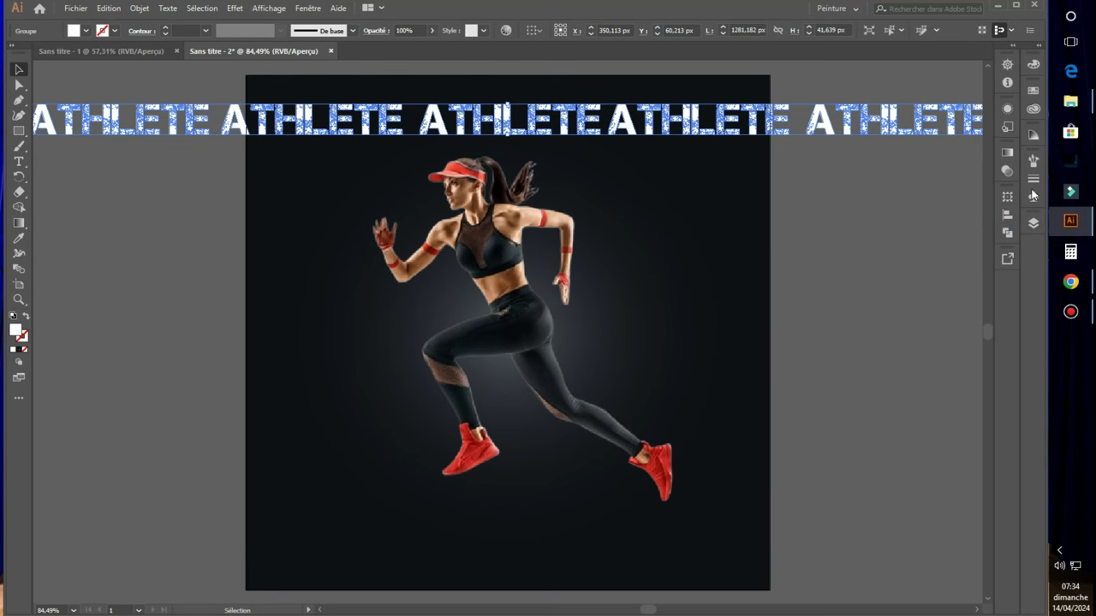
{"action": "left_click", "coordinate": [1034, 163]}
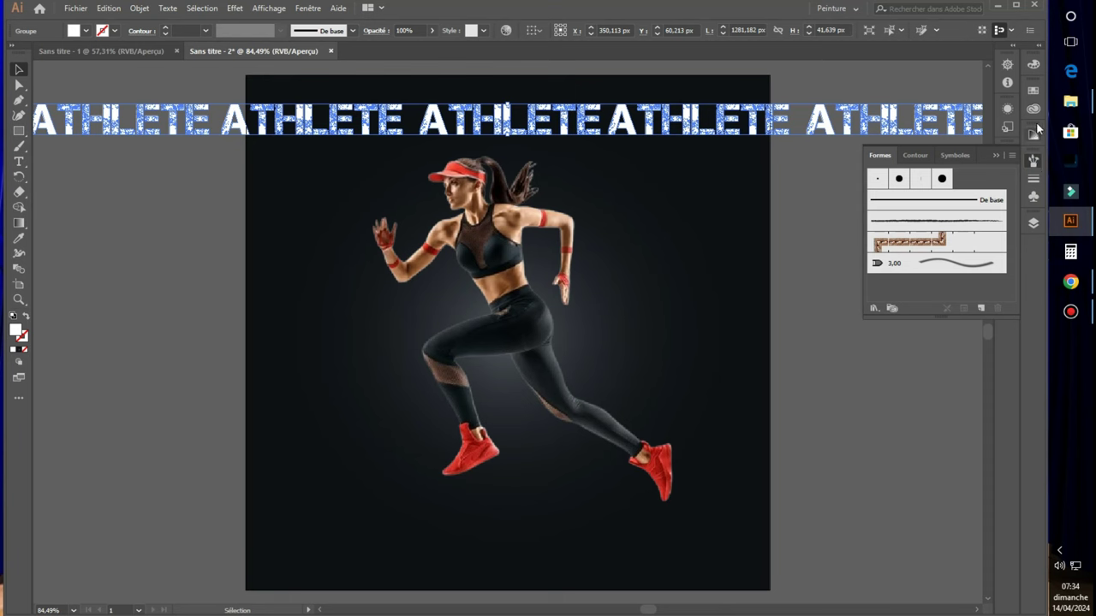
{"action": "left_click", "coordinate": [1037, 198]}
{"action": "left_click", "coordinate": [1038, 198]}
{"action": "left_click", "coordinate": [1038, 197]}
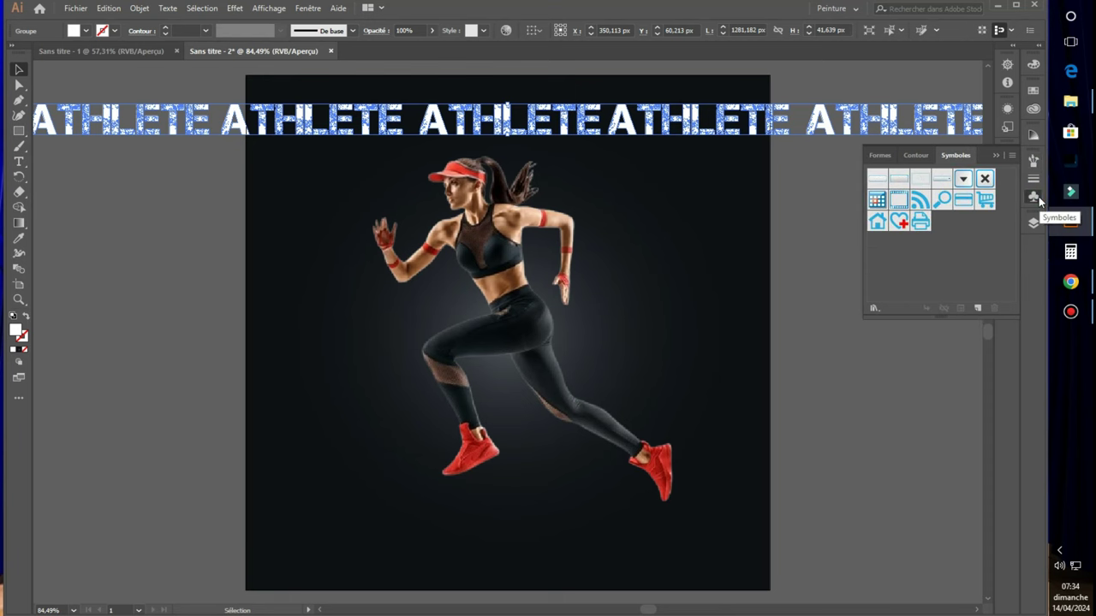
{"action": "left_click", "coordinate": [308, 11]}
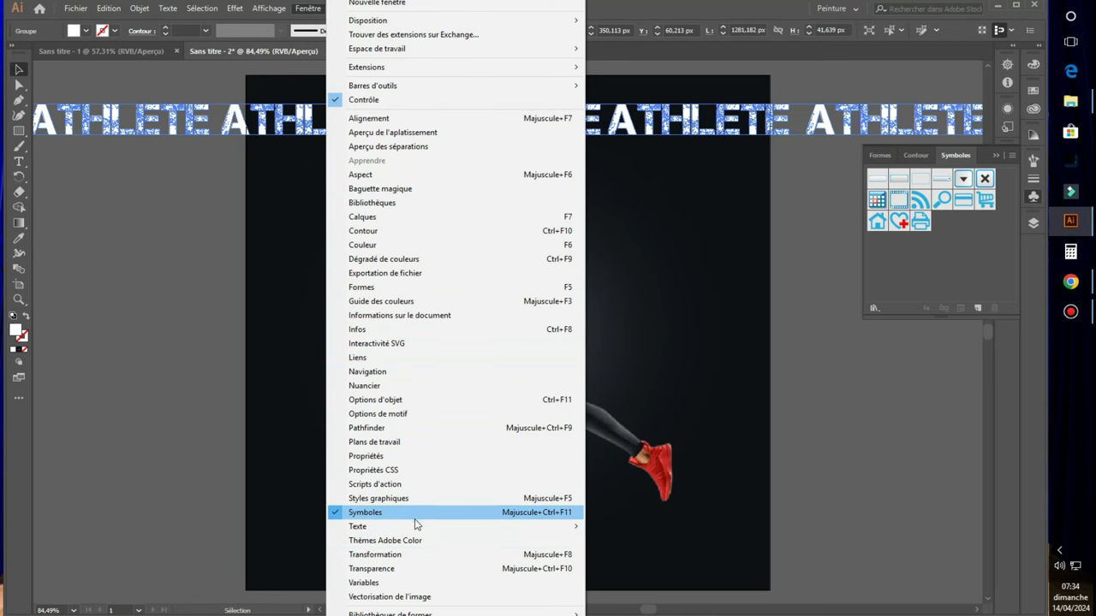
{"action": "left_click", "coordinate": [909, 273]}
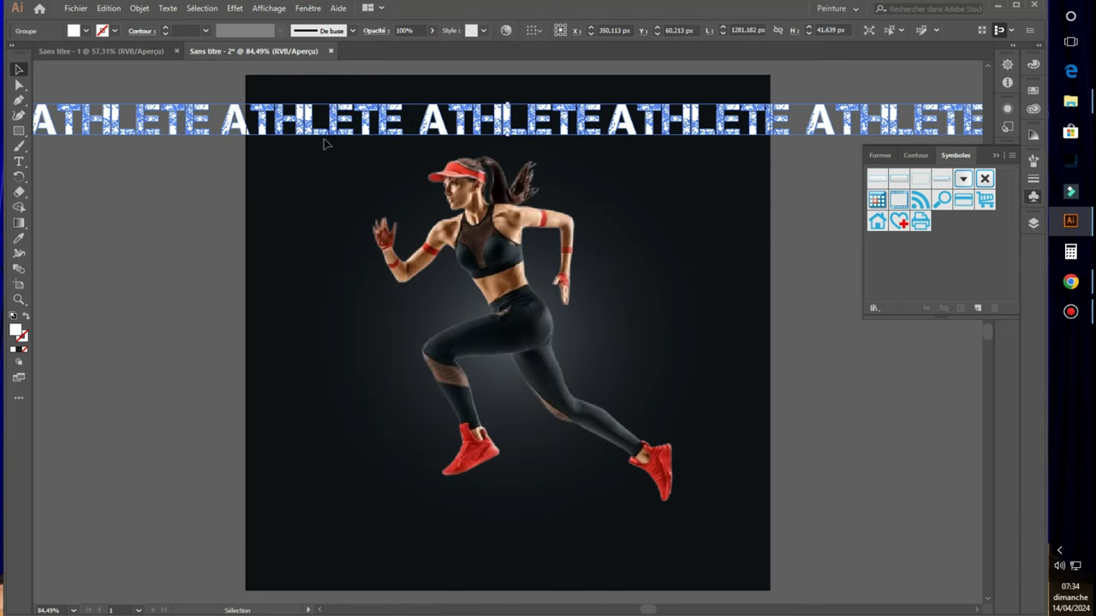
Save the ATHLETE strip as the symbol 'Nouveau symbole' and delete it from the artboard
{"action": "left_click", "coordinate": [978, 310]}
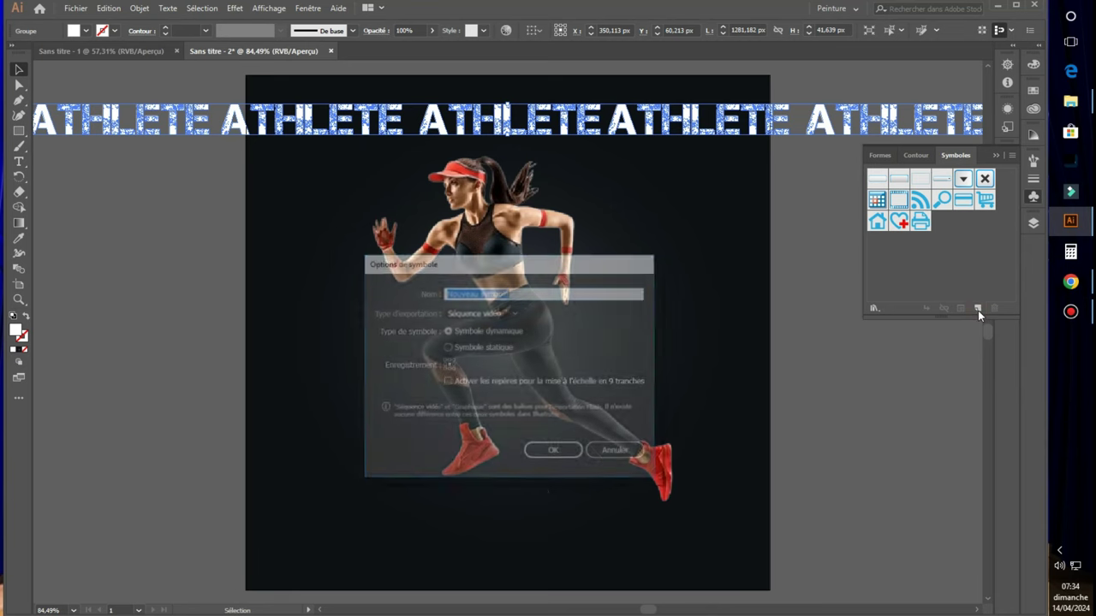
{"action": "left_click", "coordinate": [555, 452]}
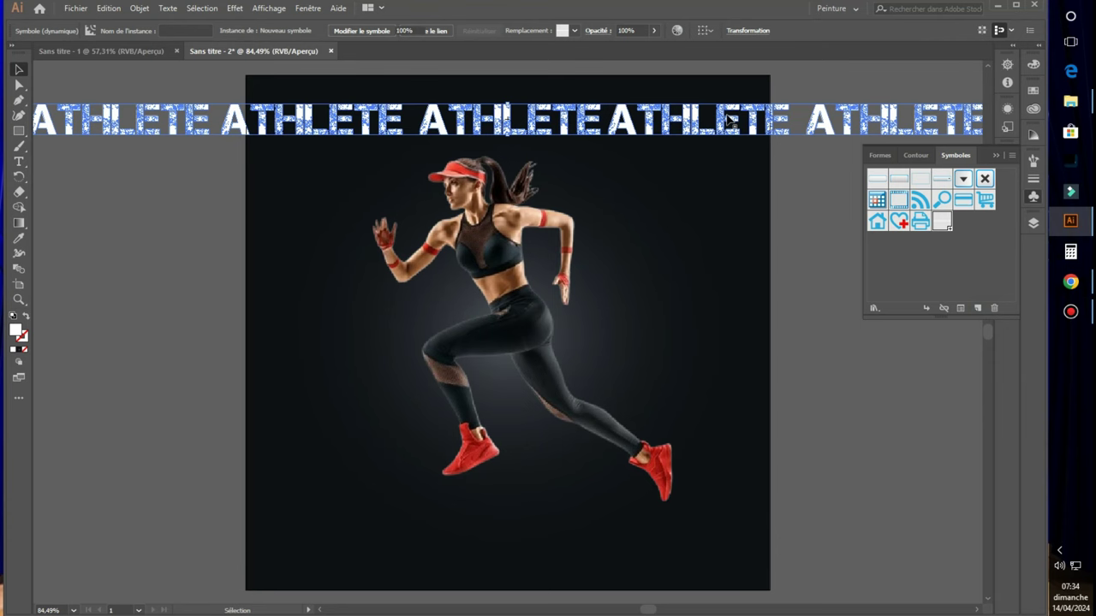
{"action": "key", "text": "Delete"}
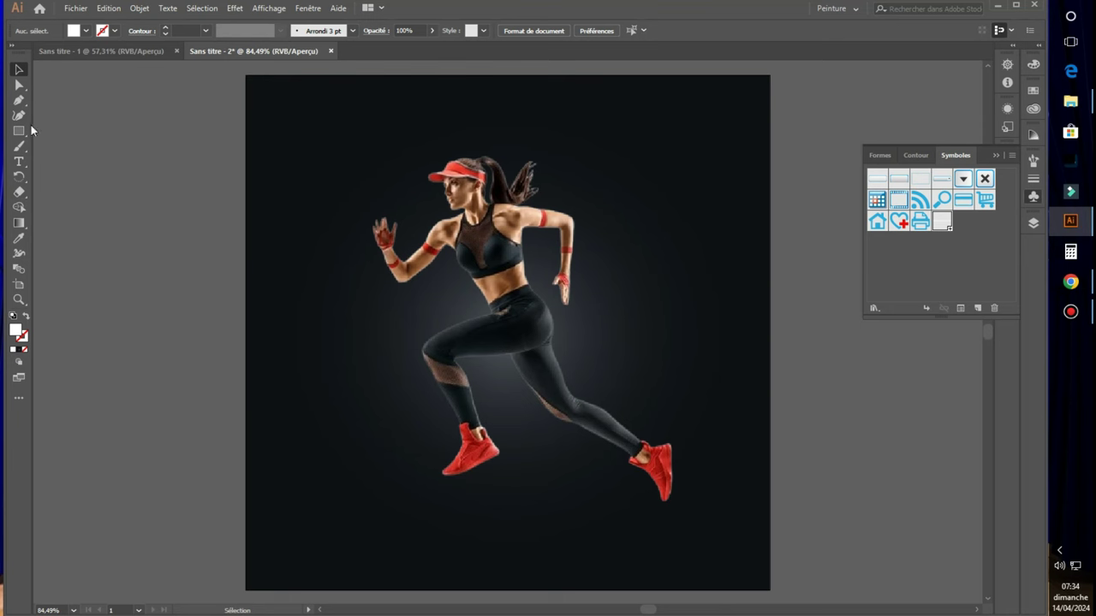
Draw a 356 px circle with a grey 1 pt stroke and no fill on the artboard's left edge
{"action": "left_click_drag", "start_coordinate": [19, 137], "coordinate": [72, 145]}
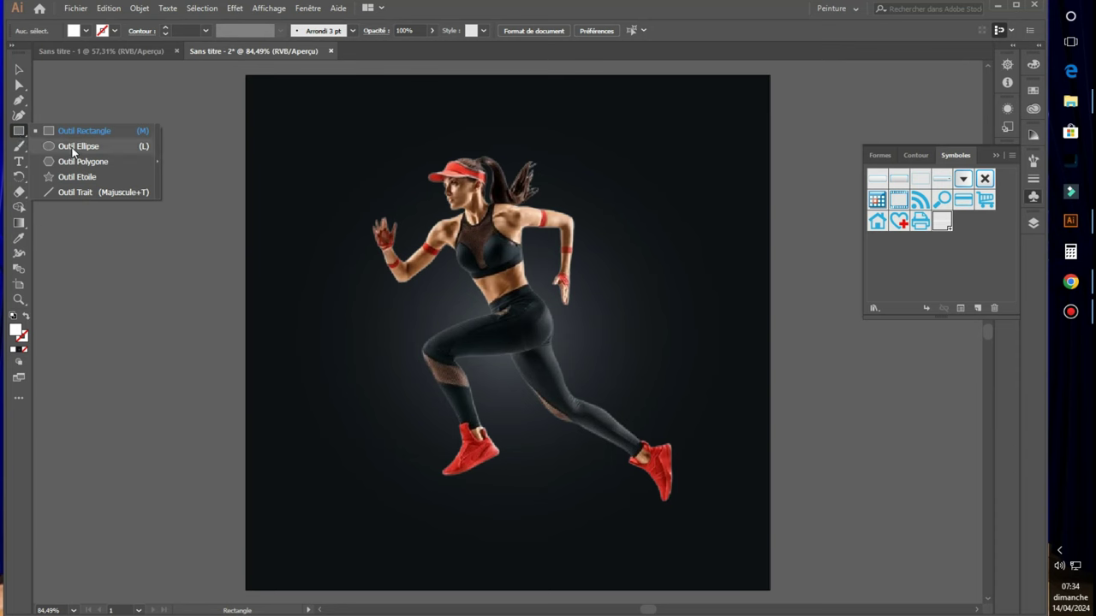
{"action": "mouse_move", "coordinate": [327, 273]}
{"action": "left_mouse_down"}
{"action": "mouse_move", "coordinate": [555, 514]}
{"action": "mouse_move", "coordinate": [591, 534]}
{"action": "left_mouse_up"}
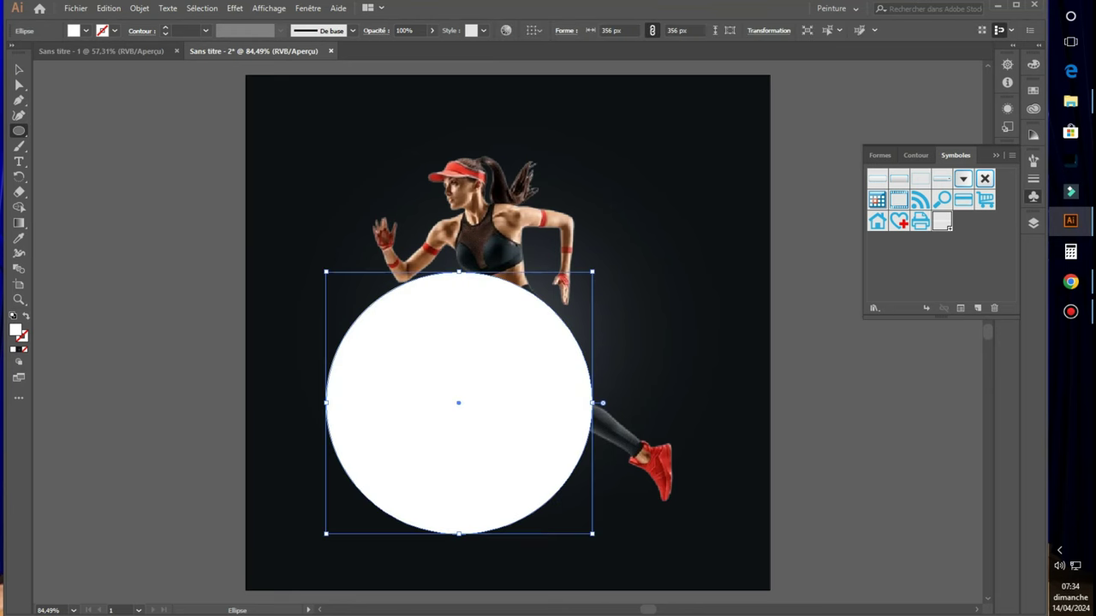
{"action": "left_click", "coordinate": [116, 30]}
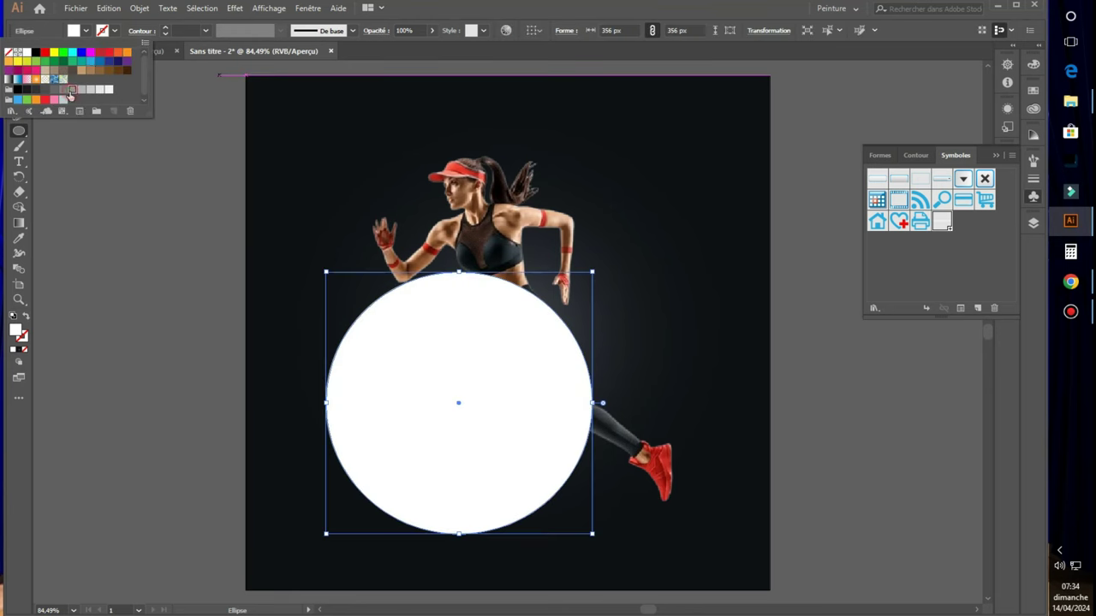
{"action": "left_click", "coordinate": [64, 88]}
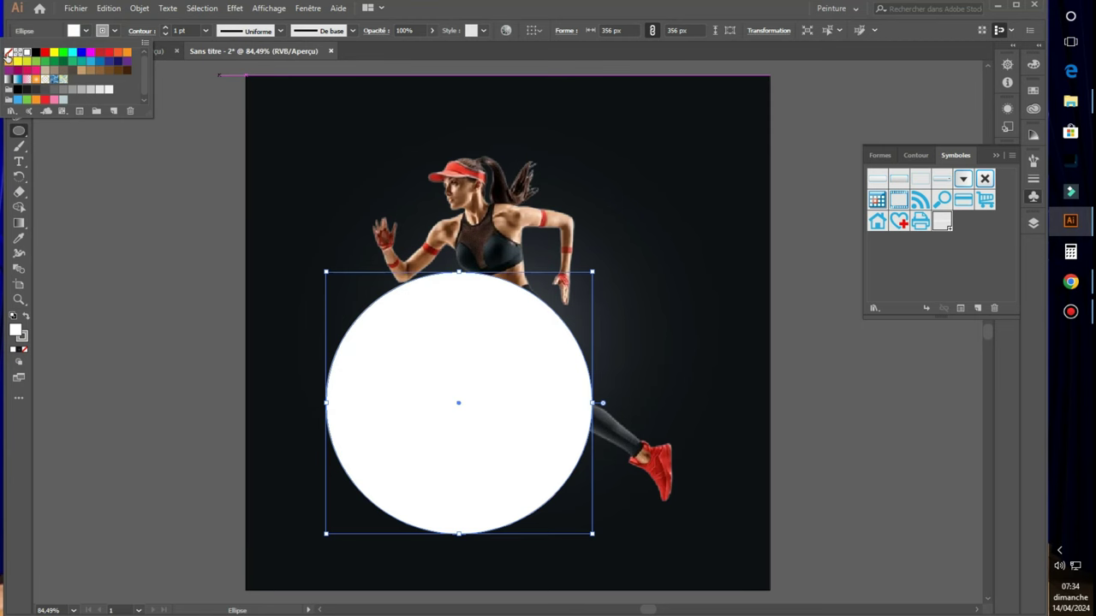
{"action": "left_click", "coordinate": [7, 54]}
{"action": "left_click", "coordinate": [19, 68]}
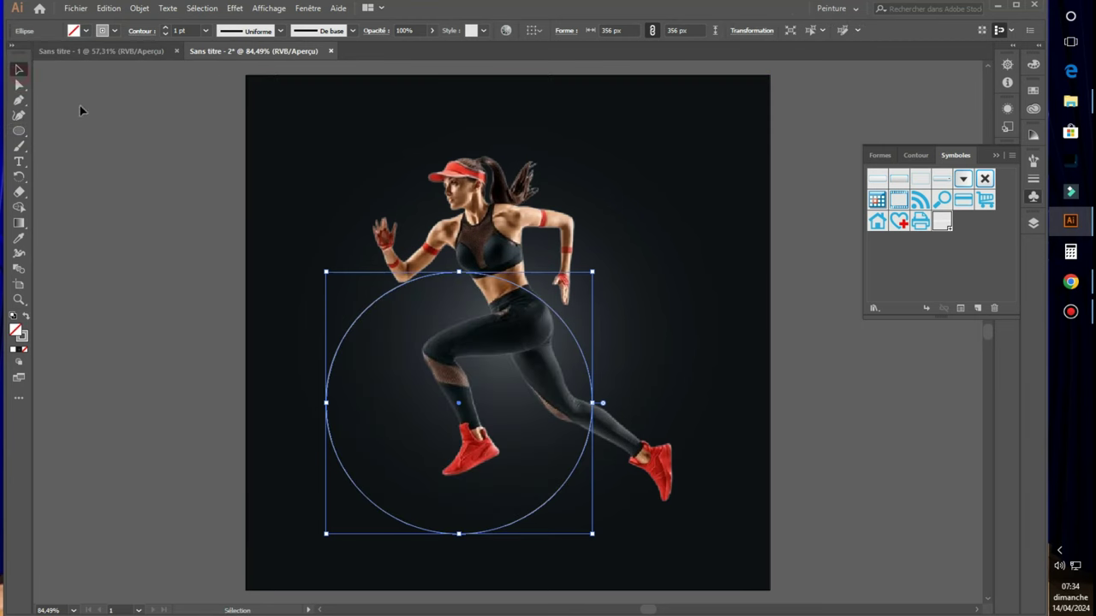
{"action": "left_click_drag", "start_coordinate": [428, 281], "coordinate": [251, 208]}
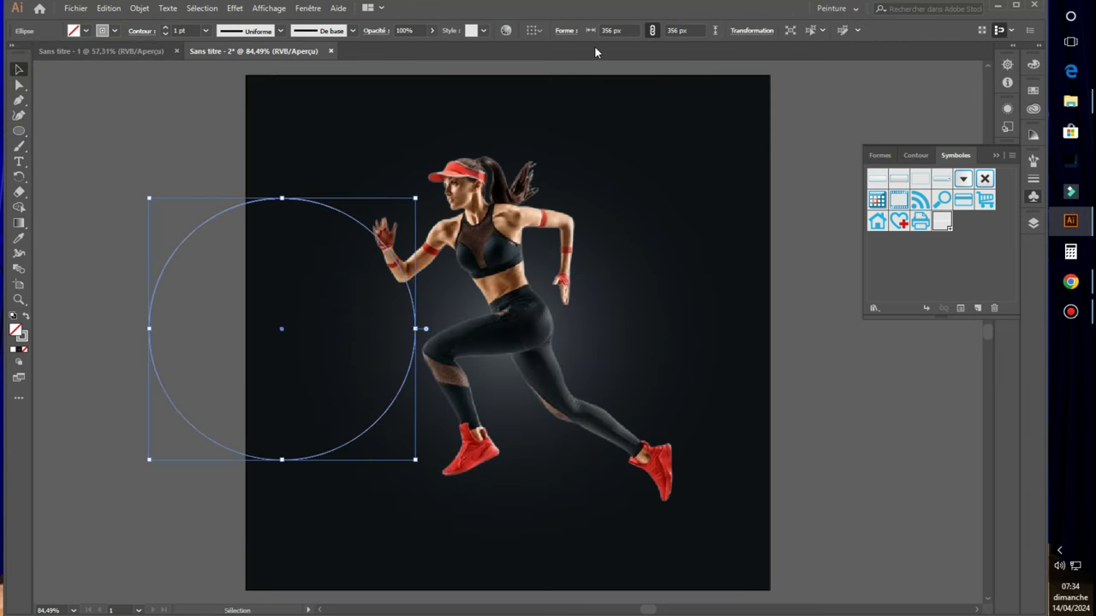
{"action": "left_click", "coordinate": [236, 9]}
{"action": "mouse_move", "coordinate": [326, 81]}
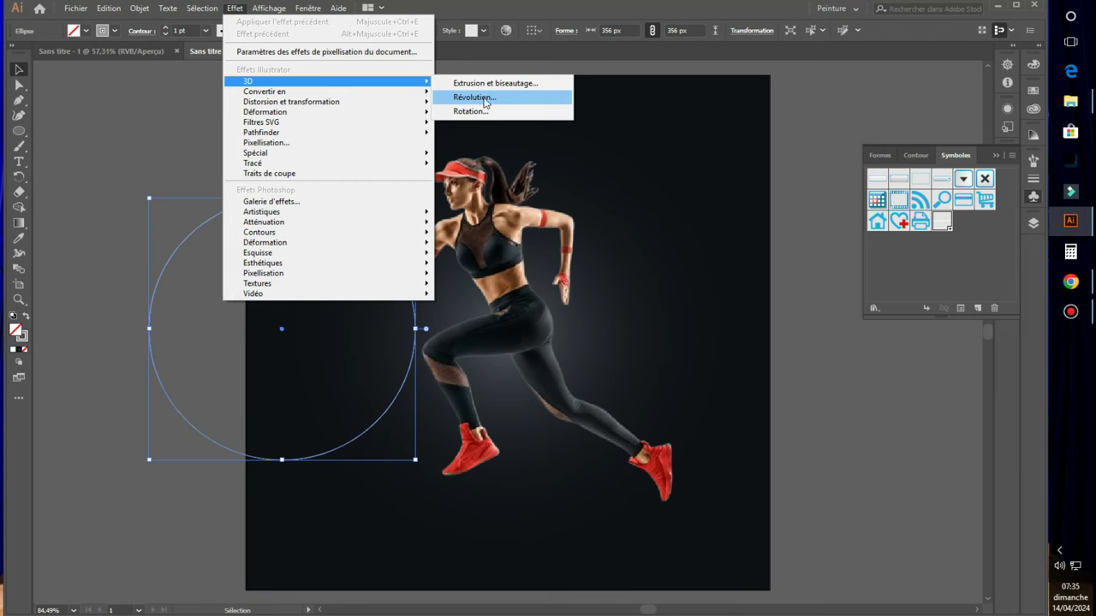
Extrude the circle in 3D with preview, rotated 71°, -14°, 27° and 106 pt deep
{"action": "left_click", "coordinate": [511, 85]}
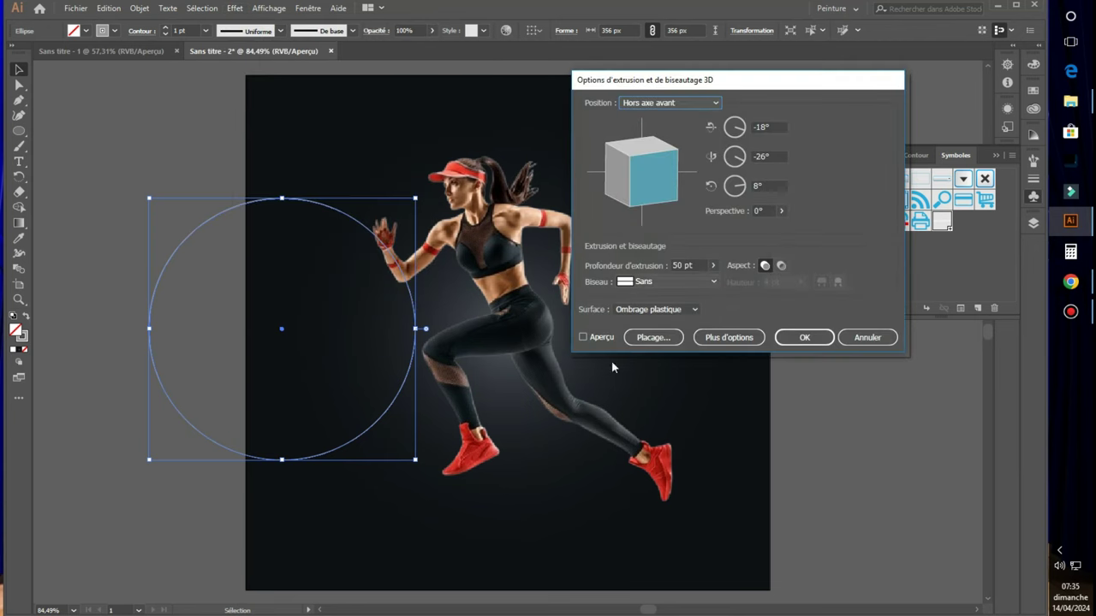
{"action": "left_click", "coordinate": [582, 339]}
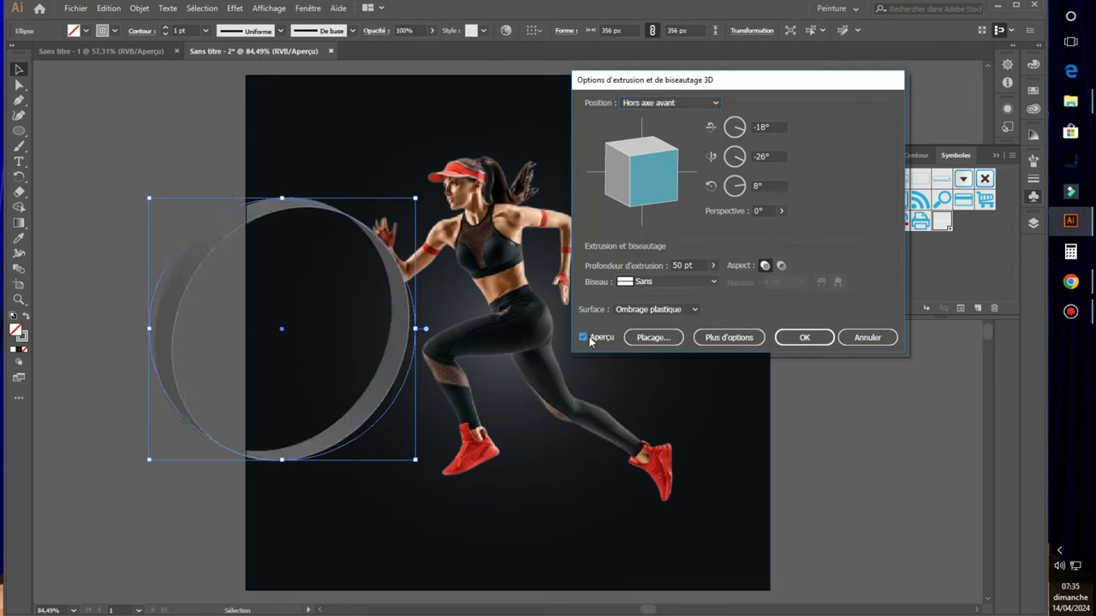
{"action": "mouse_move", "coordinate": [656, 210]}
{"action": "left_mouse_down"}
{"action": "mouse_move", "coordinate": [646, 184]}
{"action": "mouse_move", "coordinate": [586, 199]}
{"action": "left_mouse_up"}
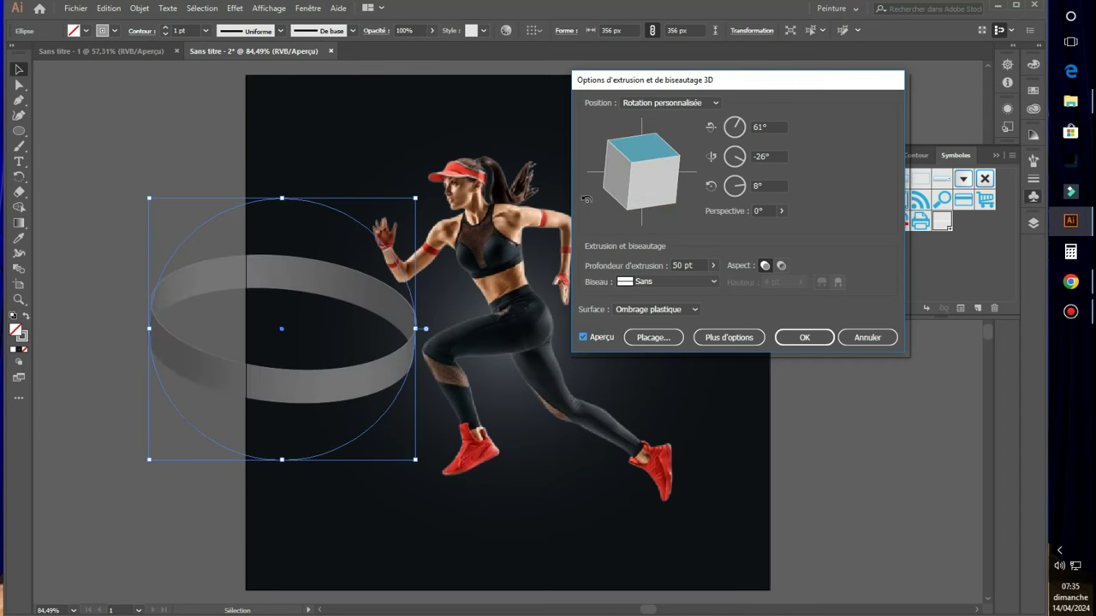
{"action": "mouse_move", "coordinate": [614, 149]}
{"action": "left_mouse_down"}
{"action": "mouse_move", "coordinate": [653, 164]}
{"action": "mouse_move", "coordinate": [648, 149]}
{"action": "left_mouse_up"}
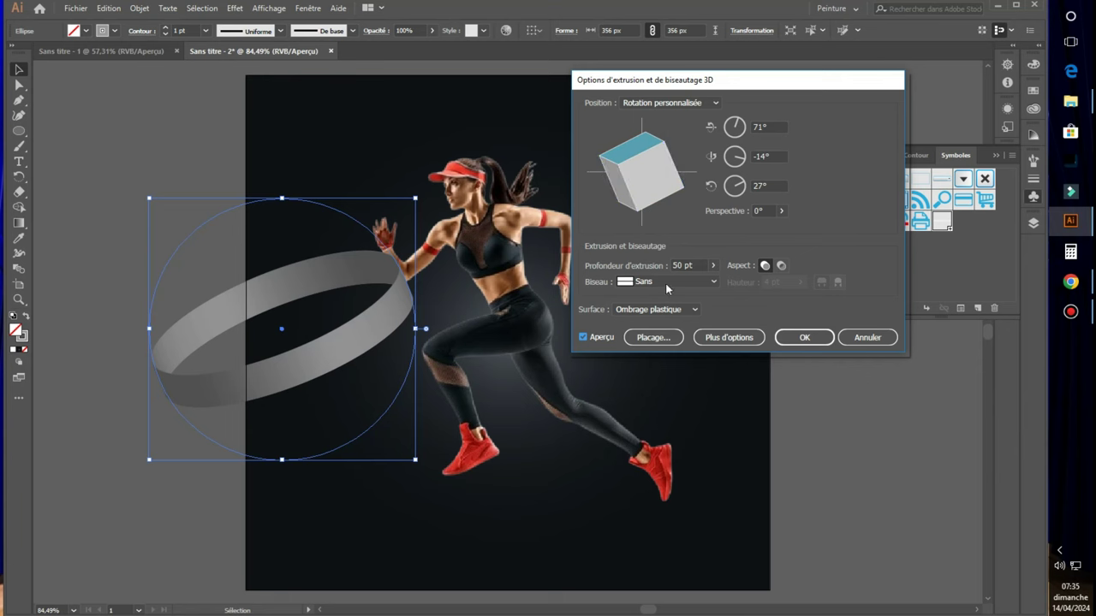
{"action": "left_click", "coordinate": [713, 265]}
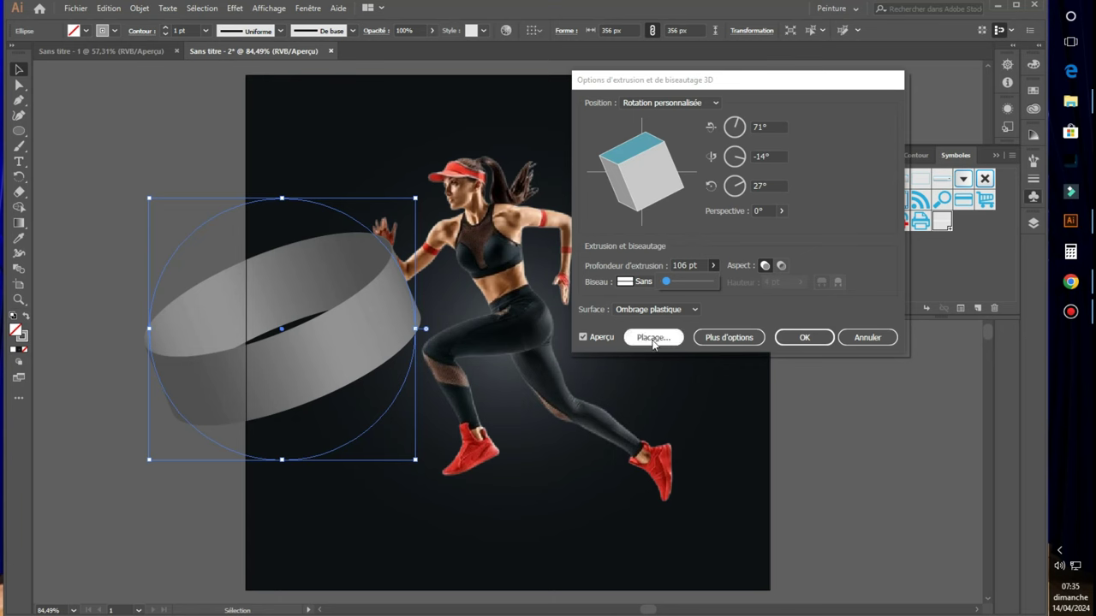
{"action": "left_click", "coordinate": [669, 338]}
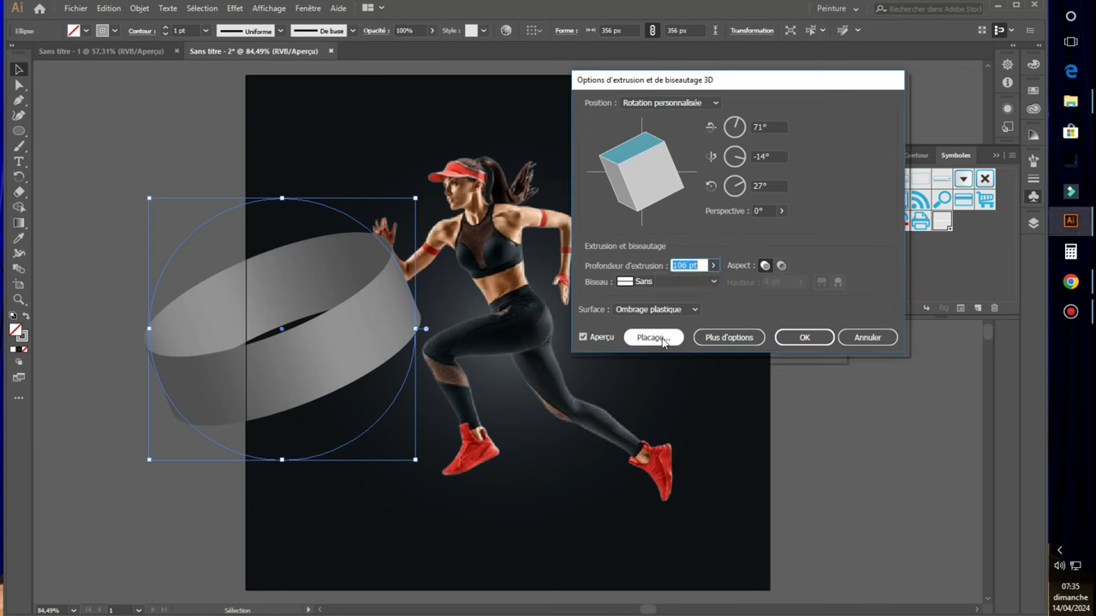
Map 'Nouveau symbole' onto surface 3 of 4 of the ring, with invisible geometry
{"action": "left_click", "coordinate": [660, 340]}
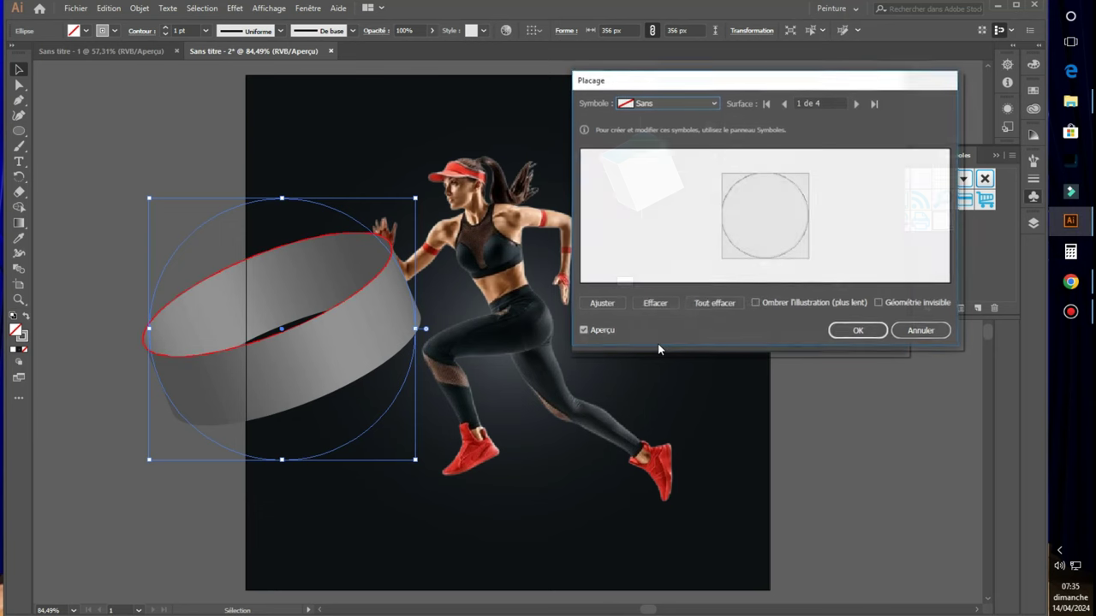
{"action": "left_click", "coordinate": [858, 103]}
{"action": "left_click", "coordinate": [857, 104]}
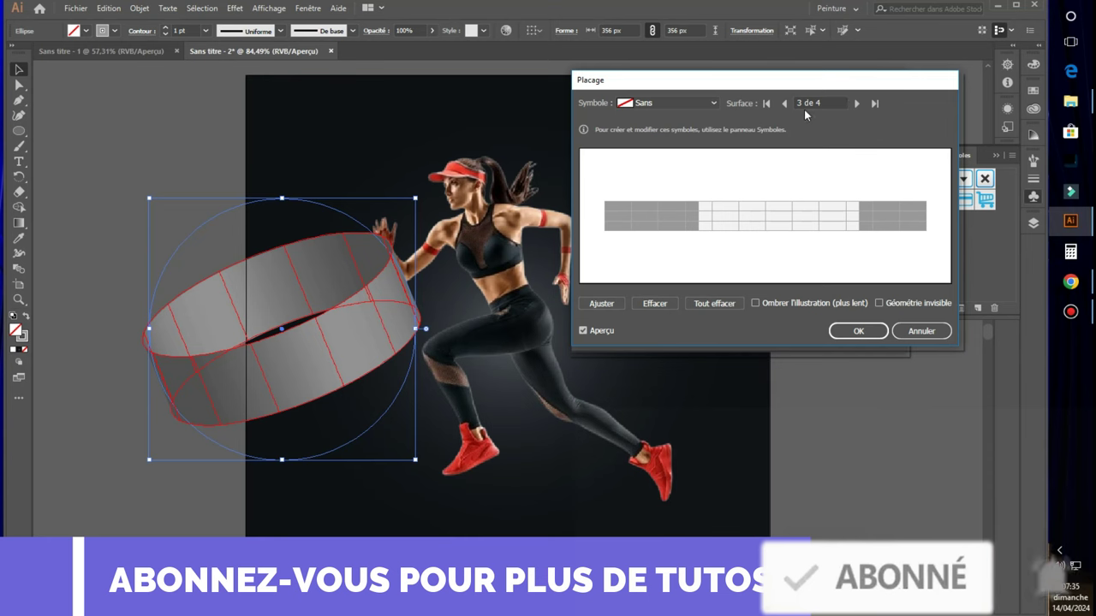
{"action": "left_click", "coordinate": [713, 103]}
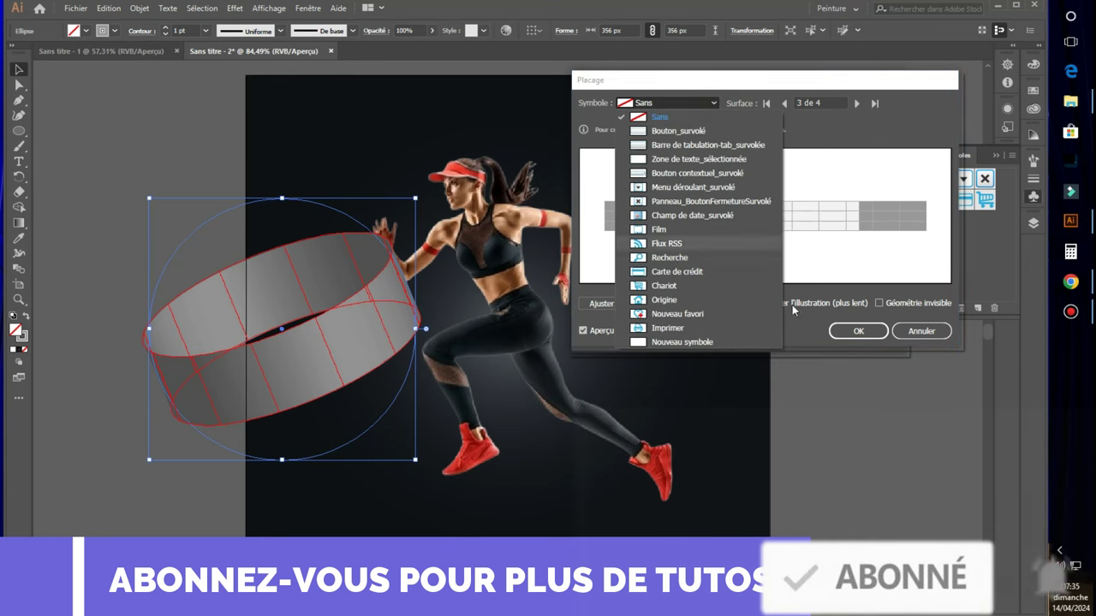
{"action": "left_click", "coordinate": [685, 341]}
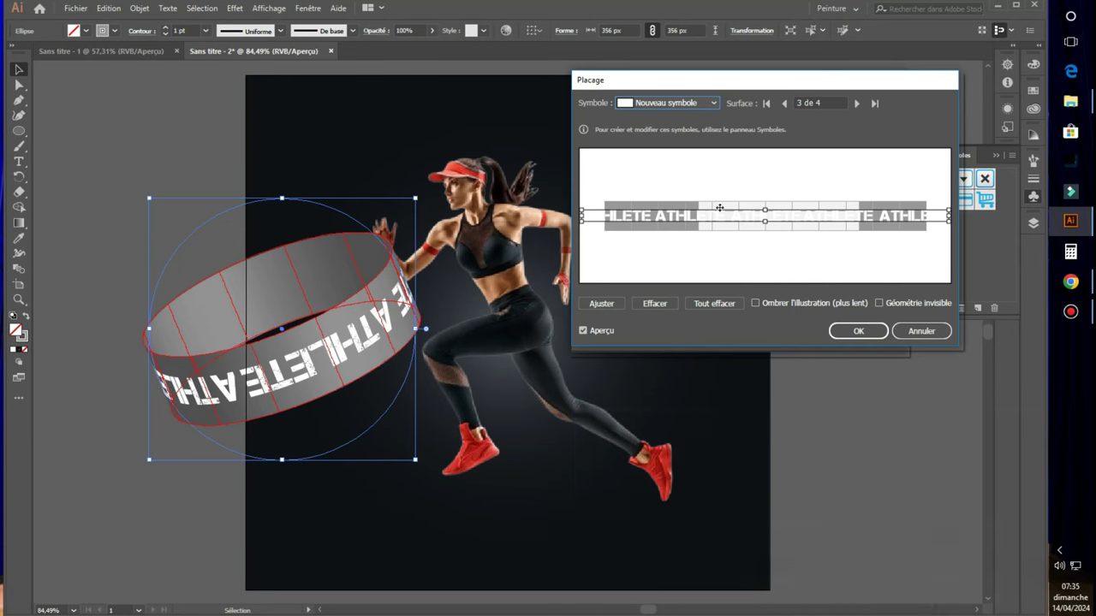
{"action": "left_click", "coordinate": [879, 304]}
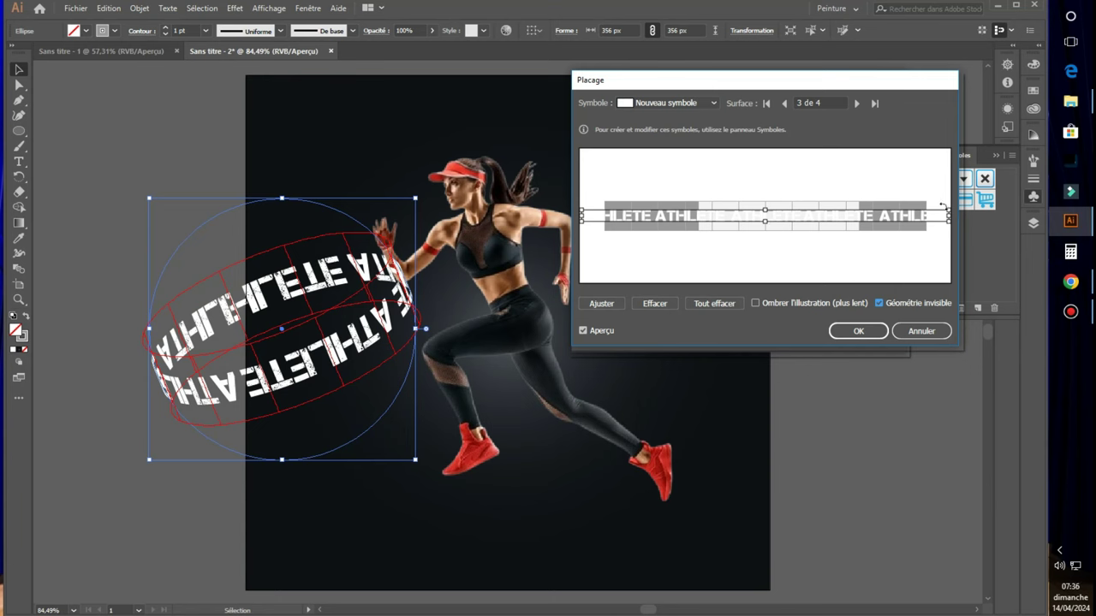
Rotate and reposition the mapped ATHLETE text on the ring surface, then confirm
{"action": "left_click_drag", "start_coordinate": [943, 207], "coordinate": [687, 225]}
{"action": "left_click_drag", "start_coordinate": [688, 221], "coordinate": [690, 219]}
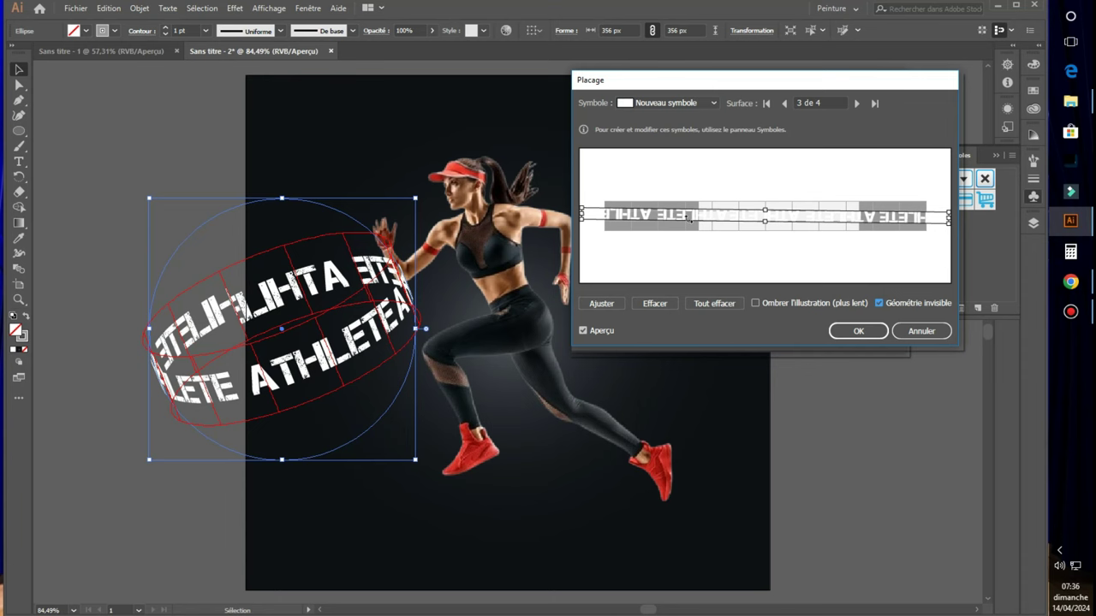
{"action": "left_click", "coordinate": [854, 333]}
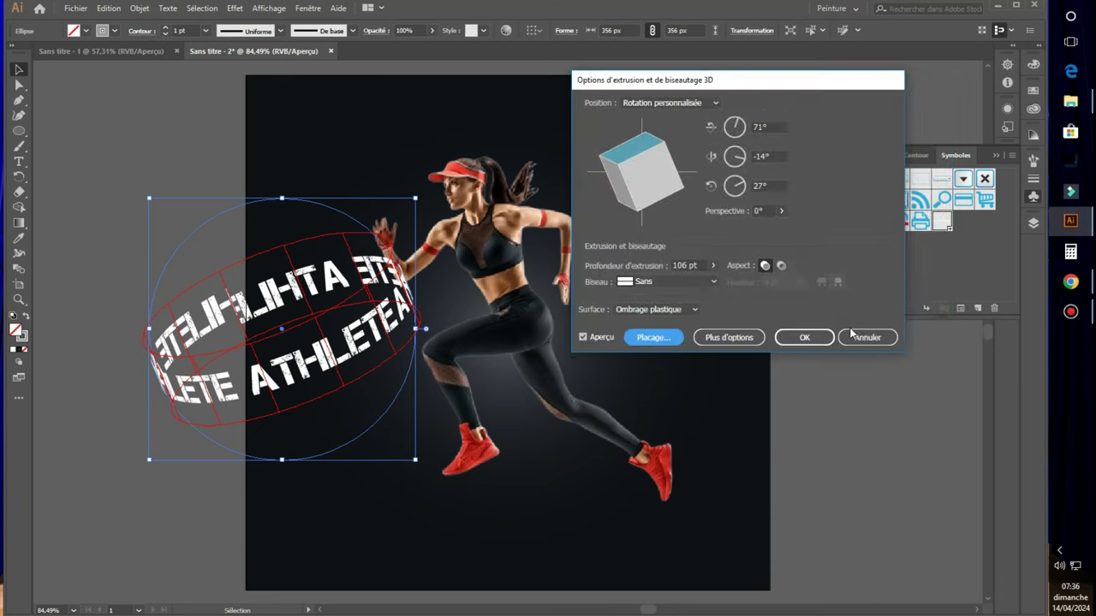
Apply the 3D ATHLETE ring and center it around the runner, nudged slightly right
{"action": "left_click", "coordinate": [816, 340]}
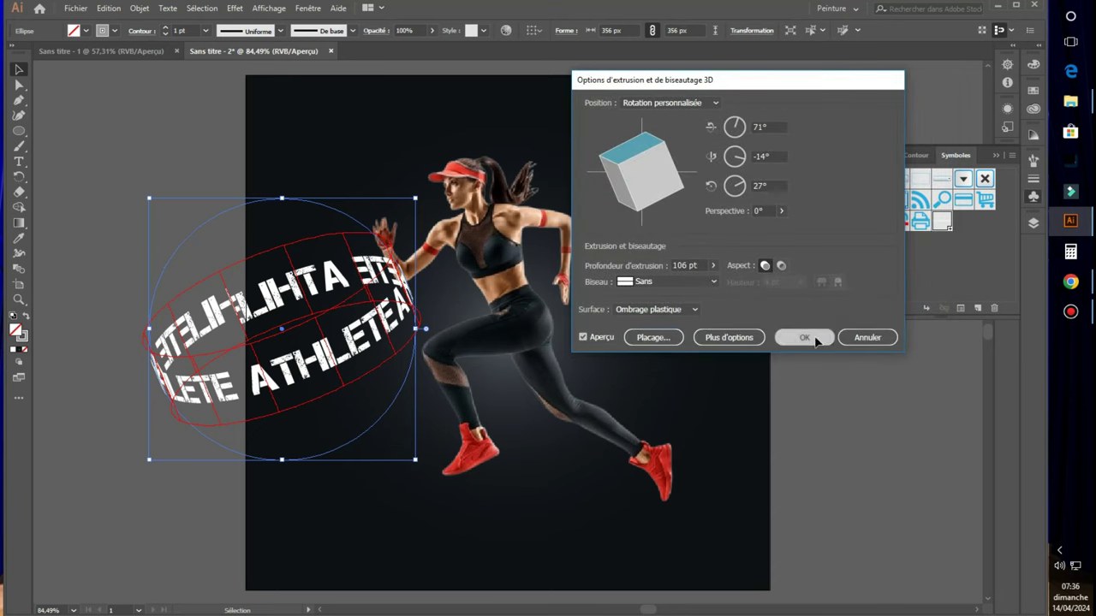
{"action": "left_click_drag", "start_coordinate": [389, 334], "coordinate": [570, 295]}
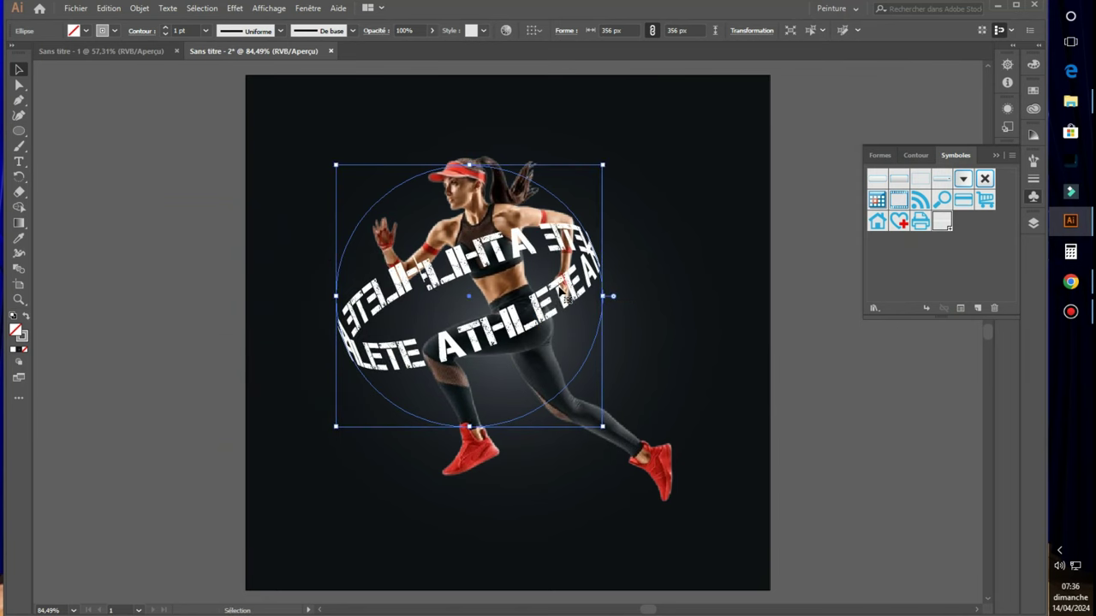
{"action": "left_click_drag", "start_coordinate": [584, 280], "coordinate": [599, 295]}
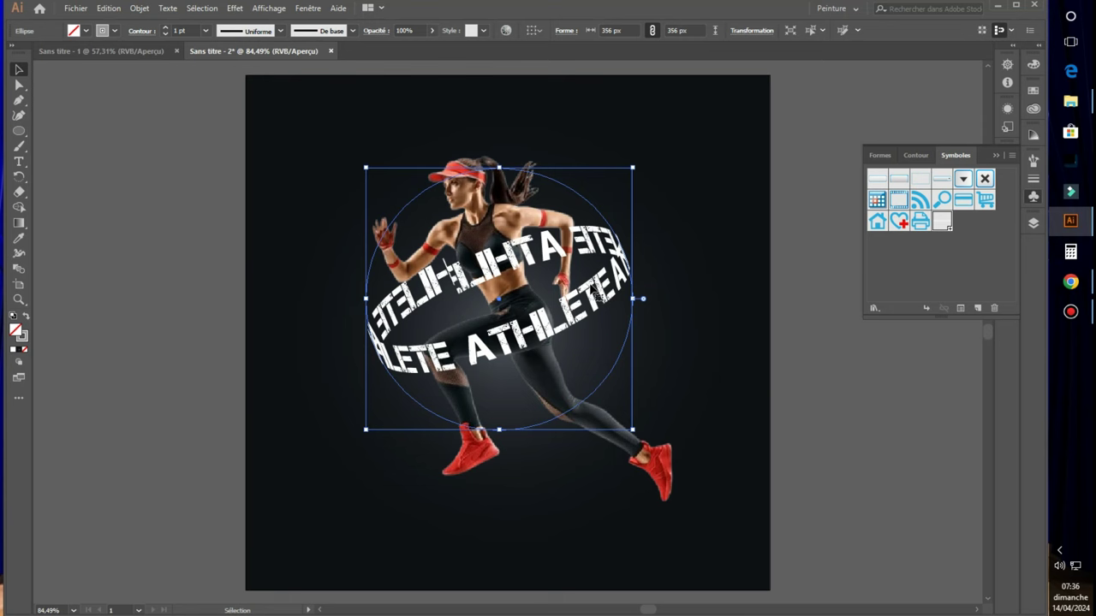
{"action": "left_click_drag", "start_coordinate": [600, 294], "coordinate": [609, 296]}
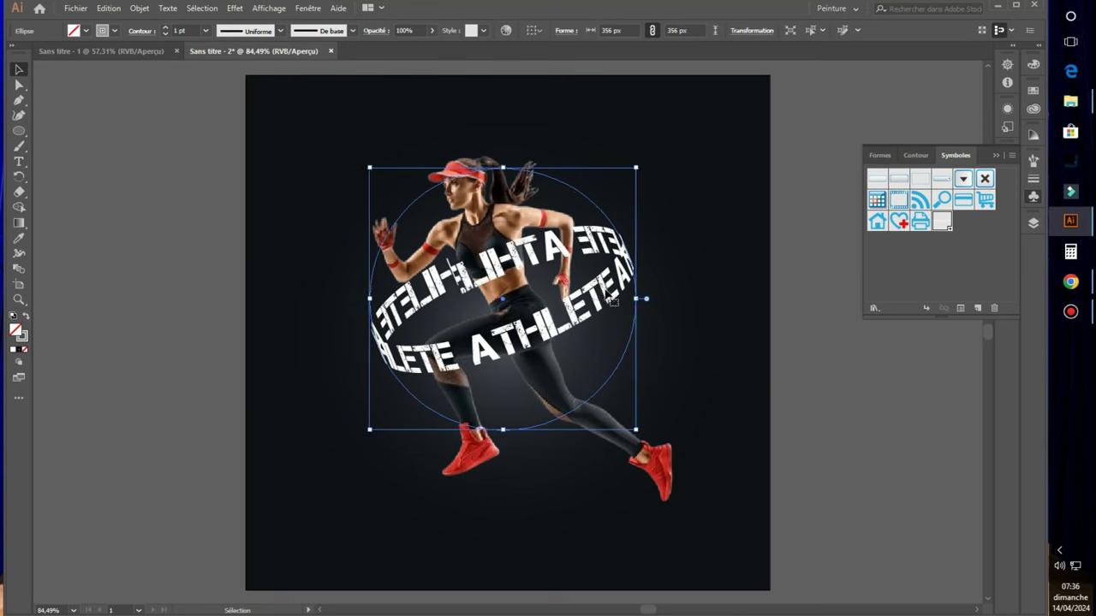
{"action": "left_click", "coordinate": [726, 323]}
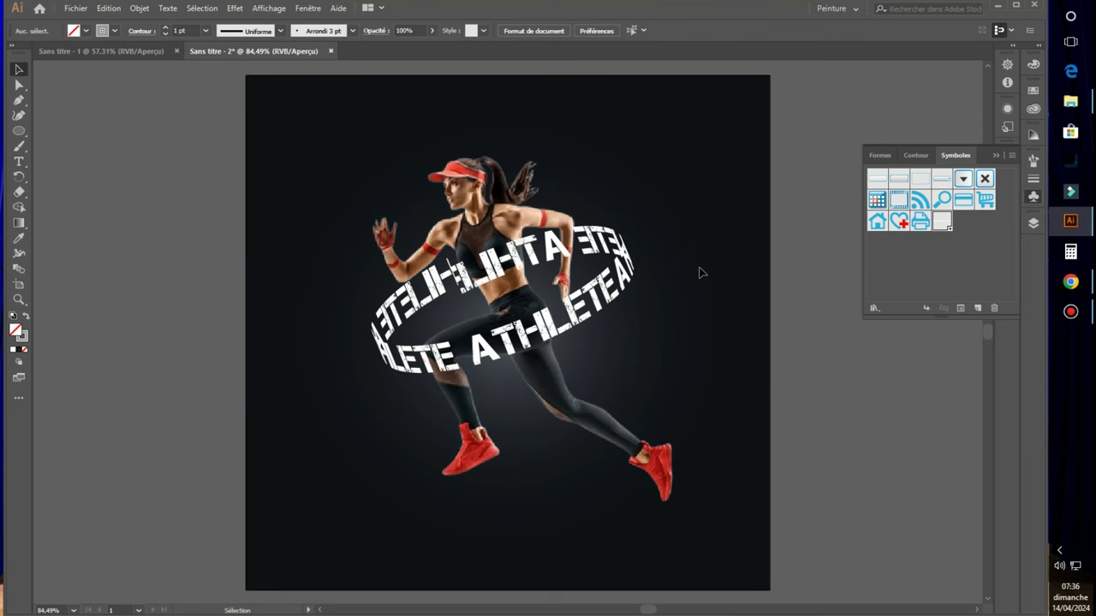
Unlock the runner photo in Layers, keep it below the ring, and paste a copy on top
{"action": "left_click", "coordinate": [996, 155]}
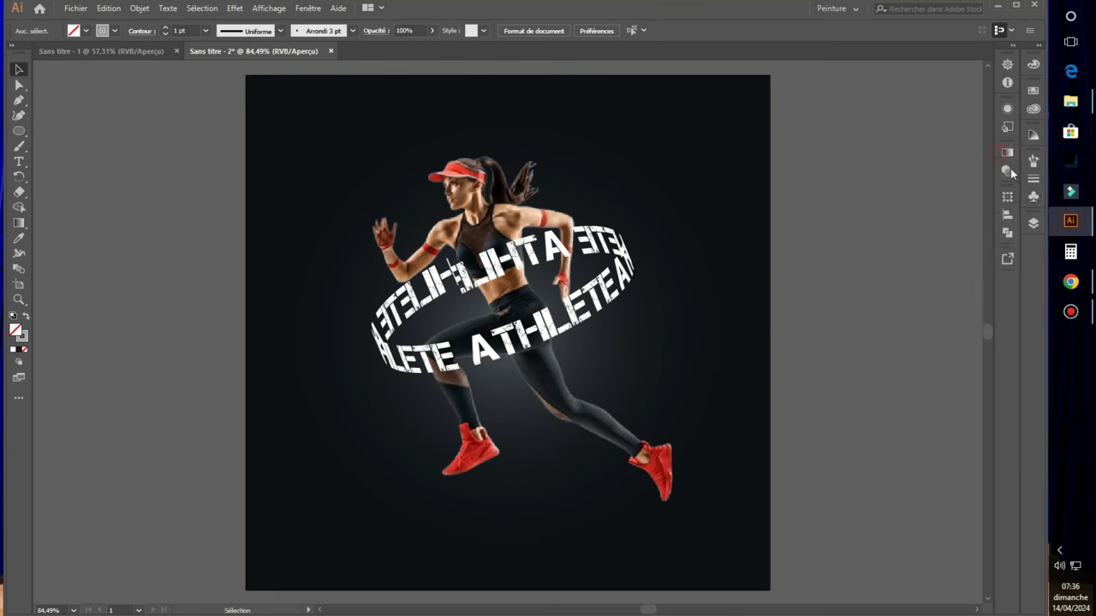
{"action": "left_click", "coordinate": [1033, 223]}
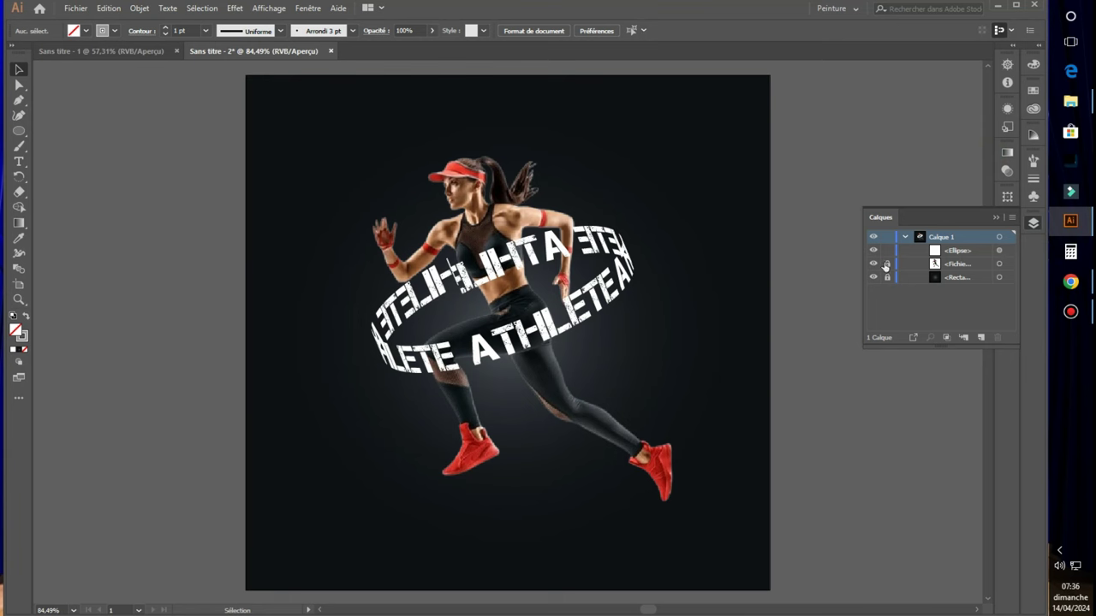
{"action": "left_click", "coordinate": [888, 264]}
{"action": "left_click", "coordinate": [949, 265]}
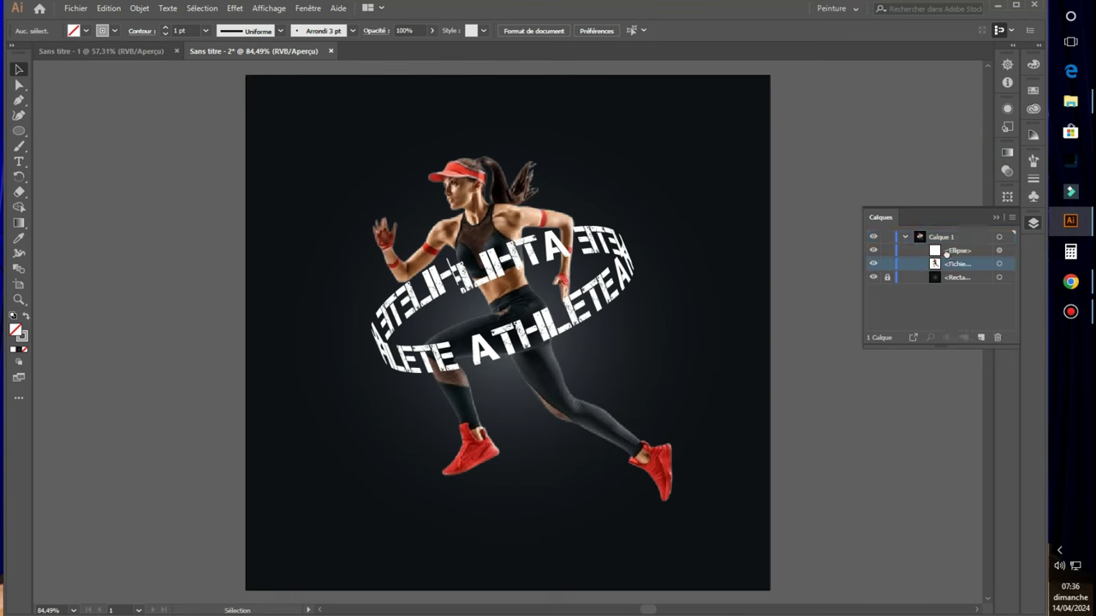
{"action": "left_click_drag", "start_coordinate": [947, 247], "coordinate": [949, 251]}
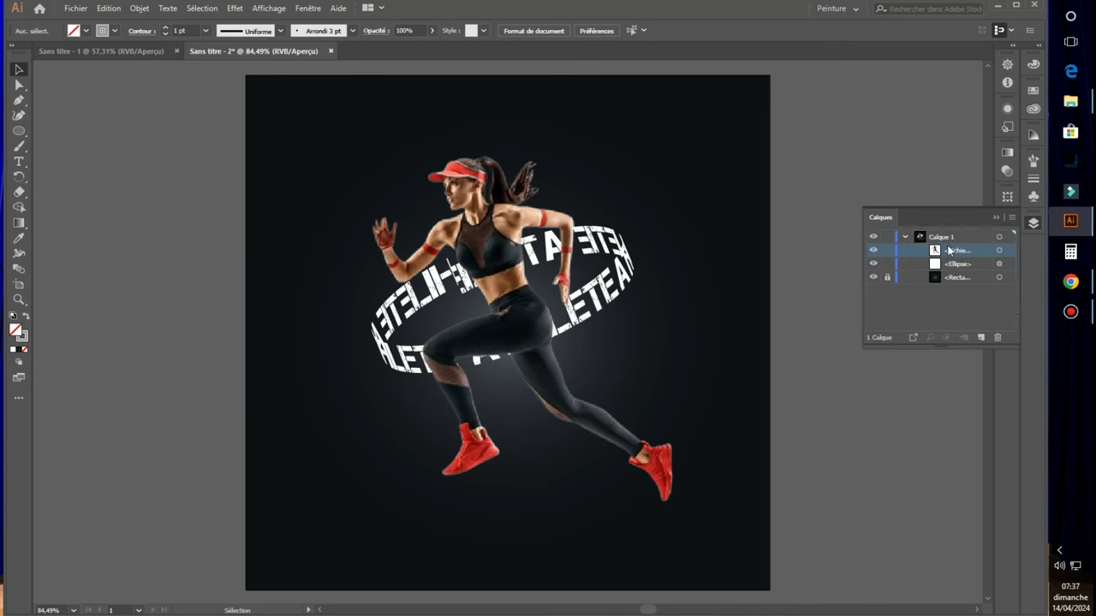
{"action": "left_click_drag", "start_coordinate": [948, 250], "coordinate": [946, 274]}
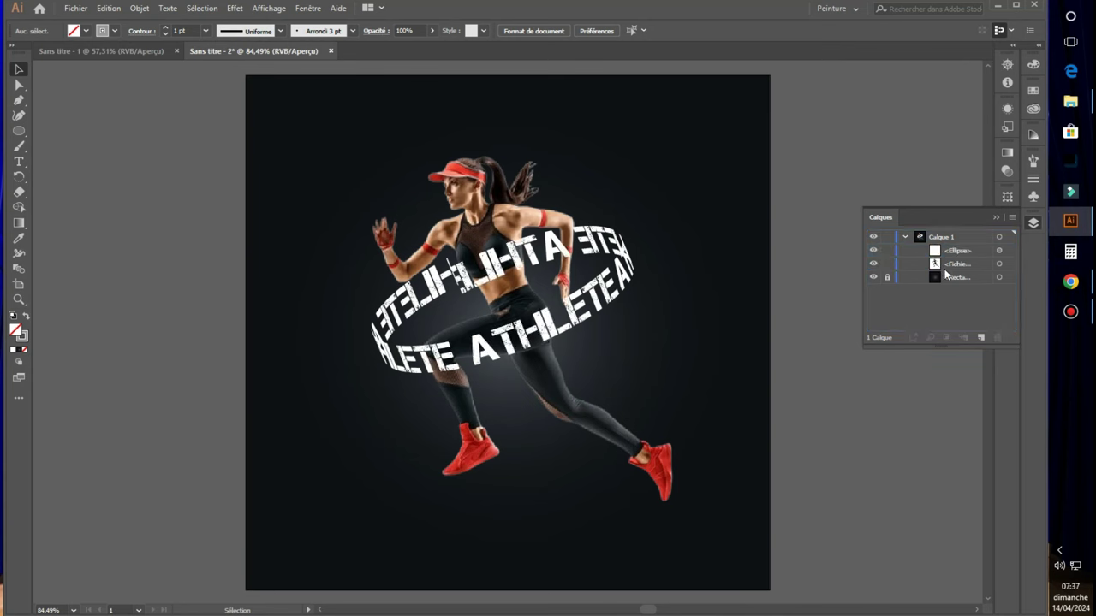
{"action": "left_click", "coordinate": [946, 268]}
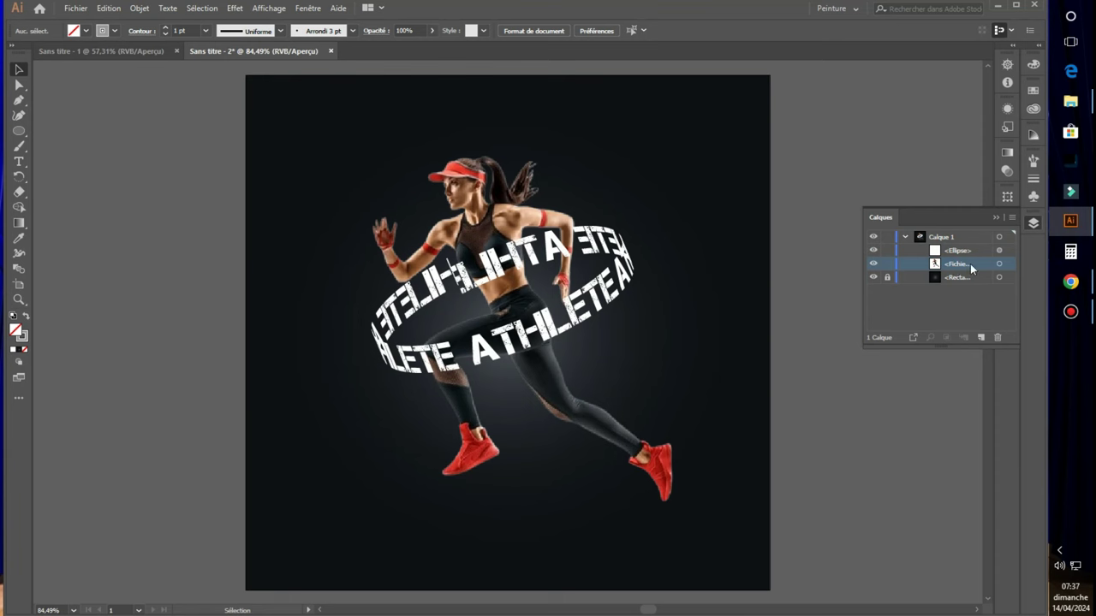
{"action": "key", "text": "ctrl+v"}
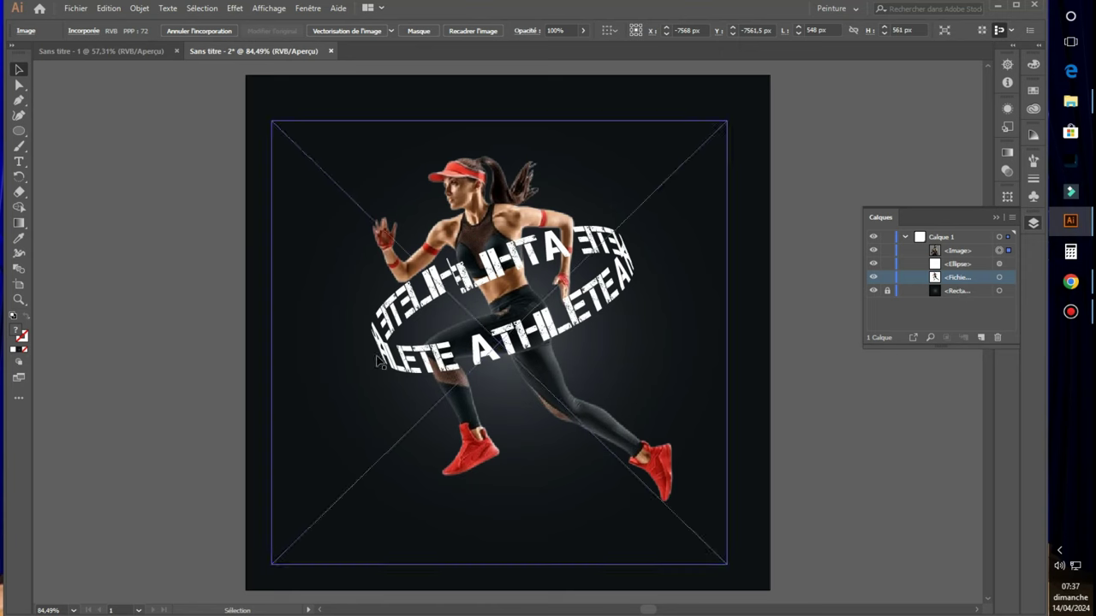
Duplicate the runner photo in front and stack the copy above the ATHLETE ring layer
{"action": "left_click_drag", "start_coordinate": [469, 164], "coordinate": [548, 147]}
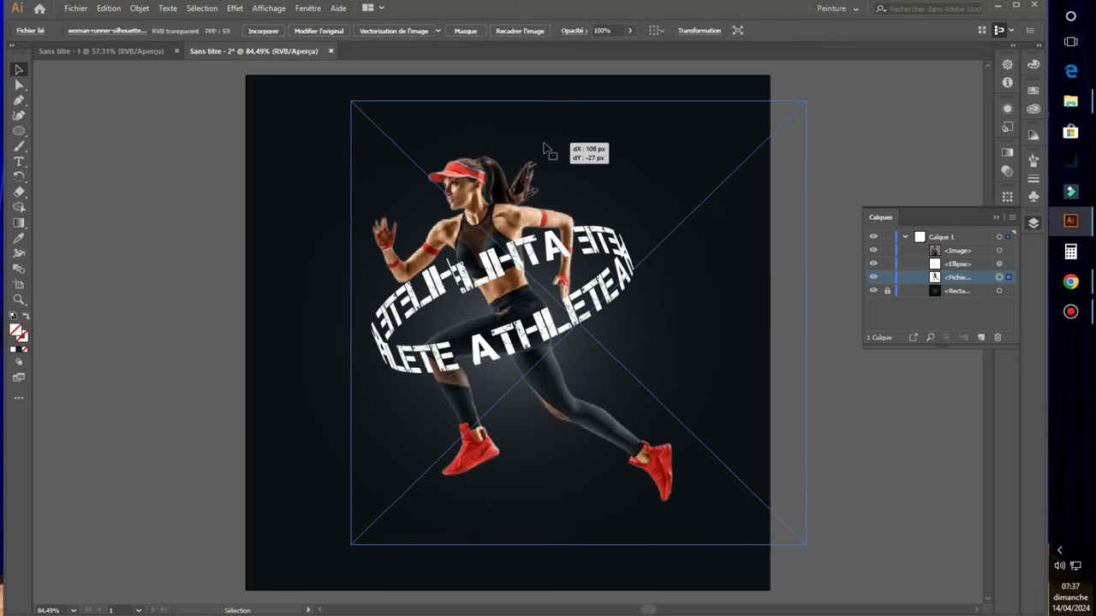
{"action": "key", "text": "a"}
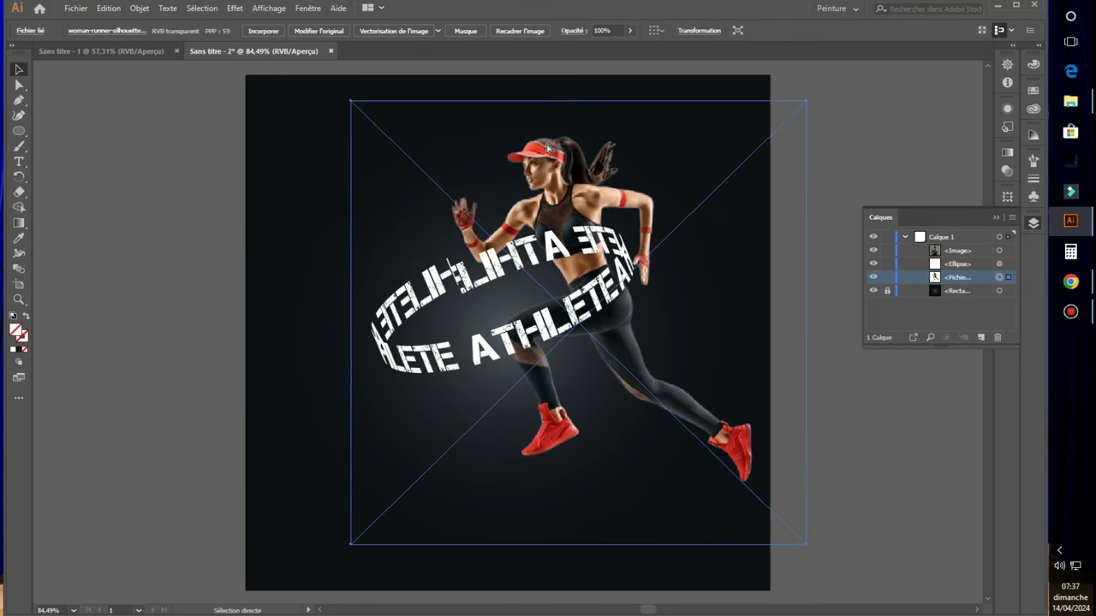
{"action": "key", "text": "ctrl+z"}
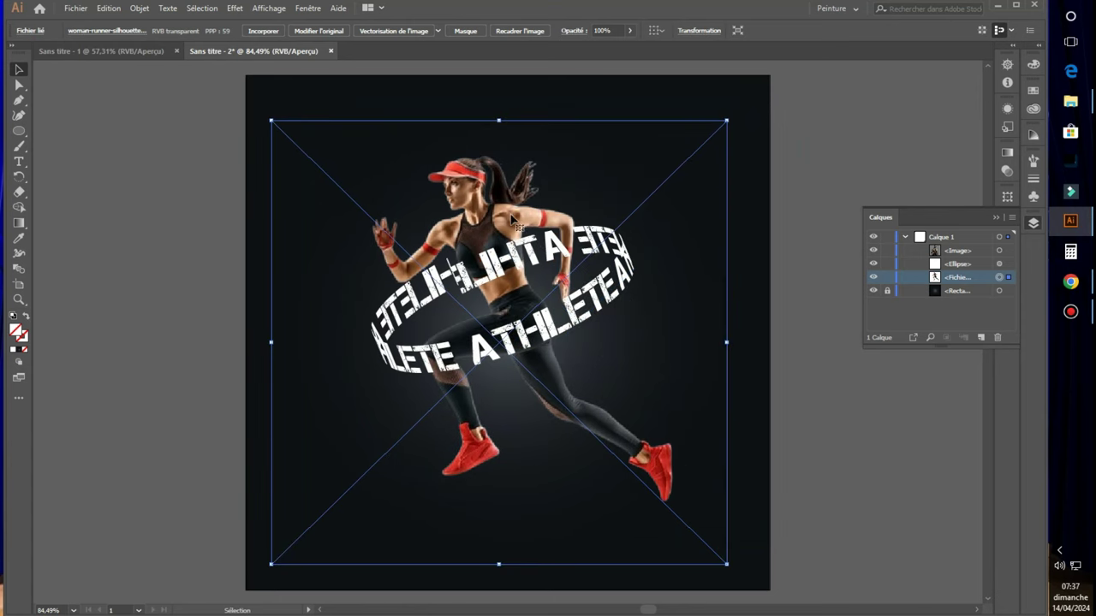
{"action": "key", "text": "a"}
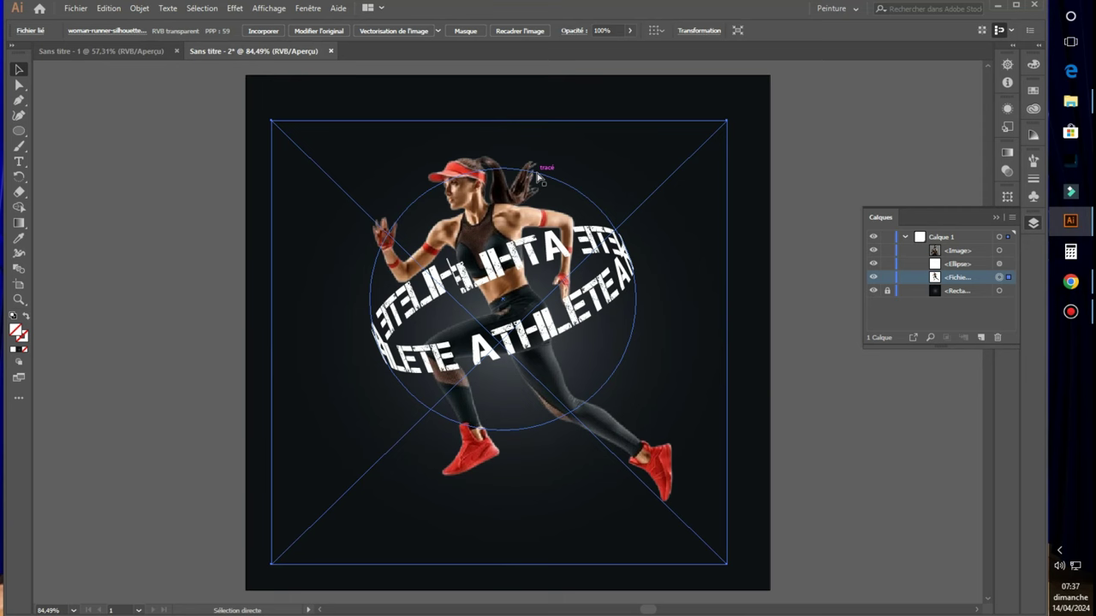
{"action": "key", "text": "ctrl+c"}
{"action": "key", "text": "ctrl+f"}
{"action": "key", "text": "v"}
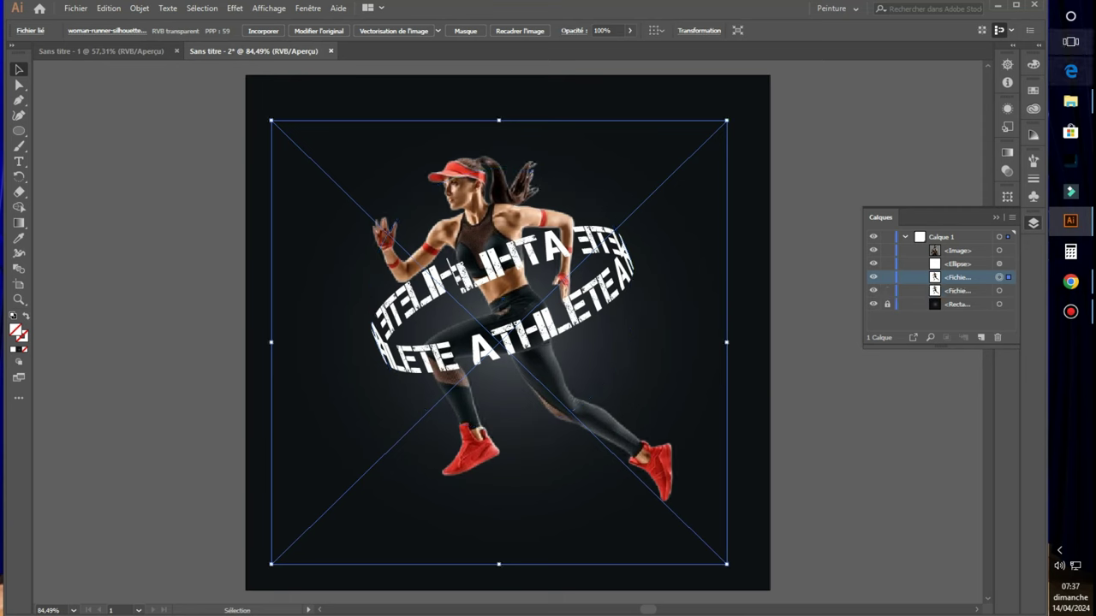
{"action": "left_click_drag", "start_coordinate": [953, 278], "coordinate": [950, 265]}
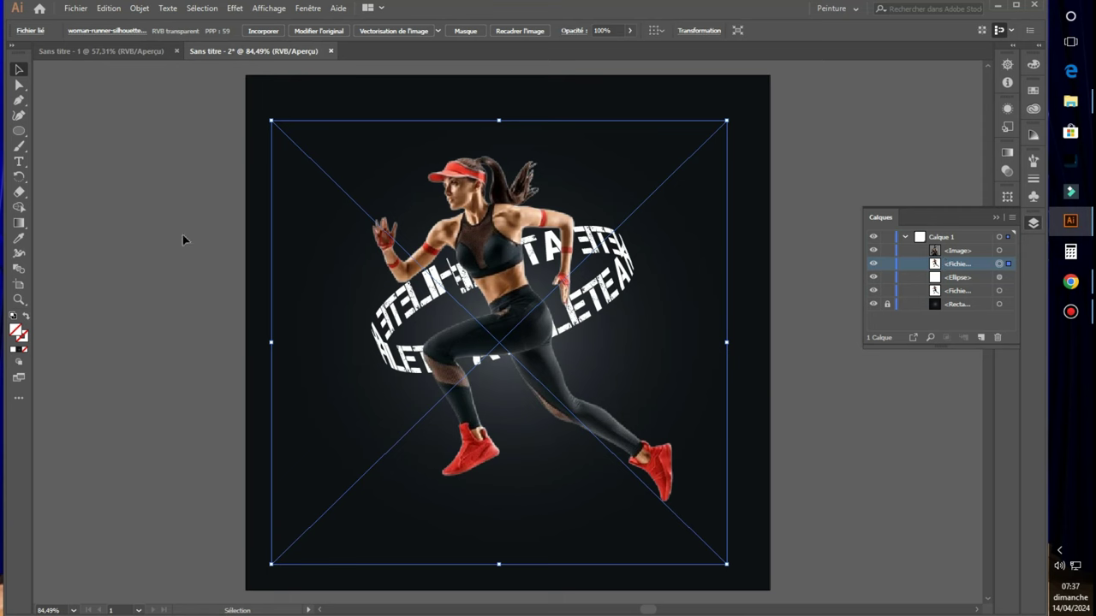
Trace a closed Pen outline around the runner's upper body, starting and ending at her waist
{"action": "left_click", "coordinate": [19, 100]}
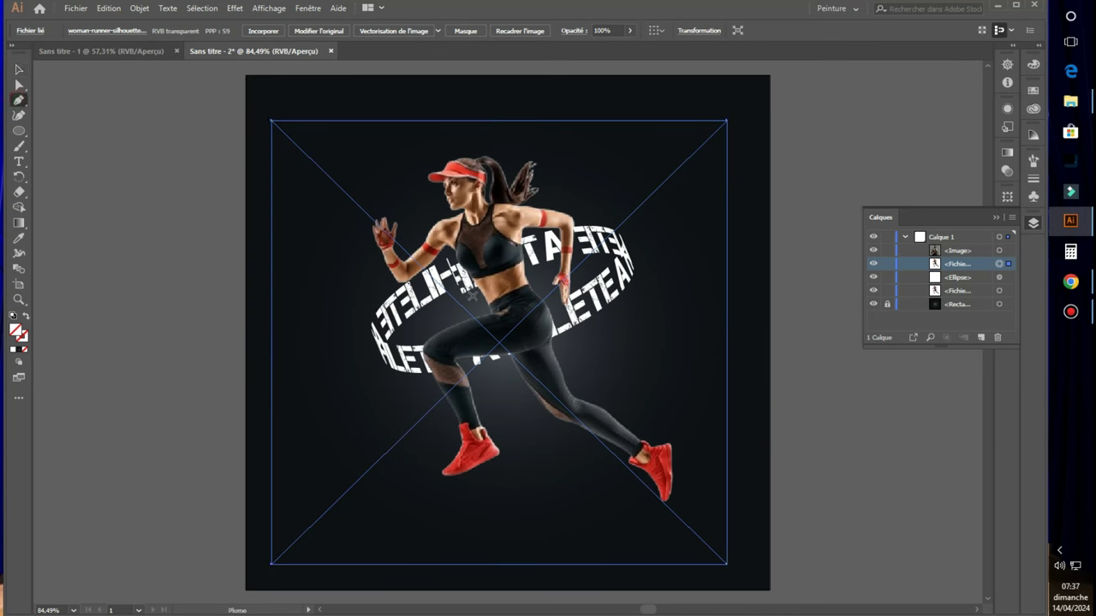
{"action": "left_click", "coordinate": [473, 296]}
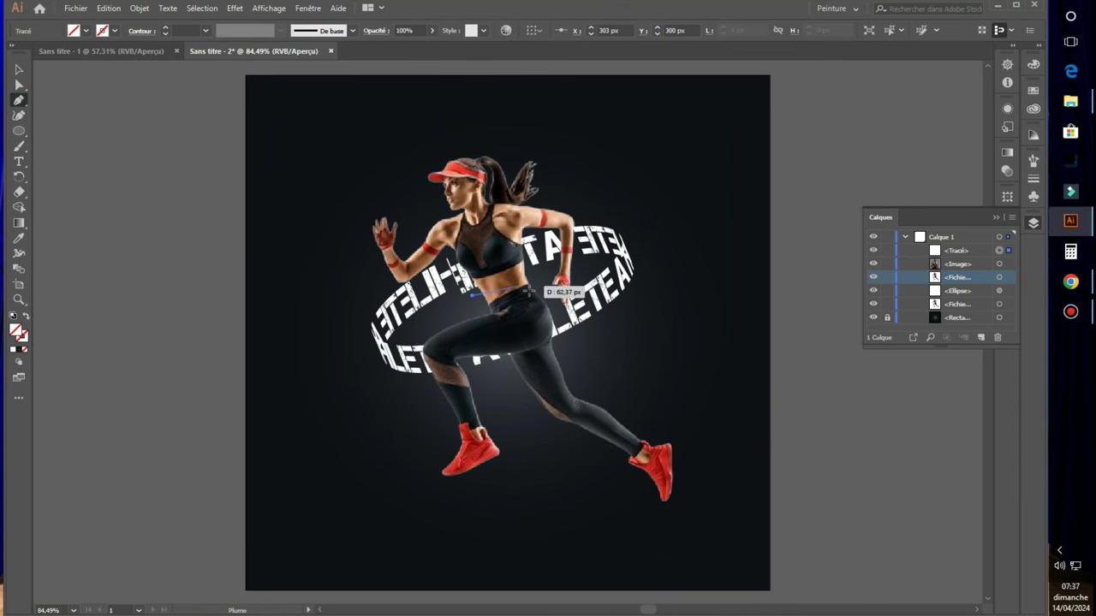
{"action": "left_click_drag", "start_coordinate": [578, 155], "coordinate": [609, 209]}
{"action": "left_click", "coordinate": [476, 128]}
{"action": "left_click", "coordinate": [409, 148]}
{"action": "left_click", "coordinate": [342, 198]}
{"action": "left_click", "coordinate": [348, 229]}
{"action": "left_click", "coordinate": [361, 272]}
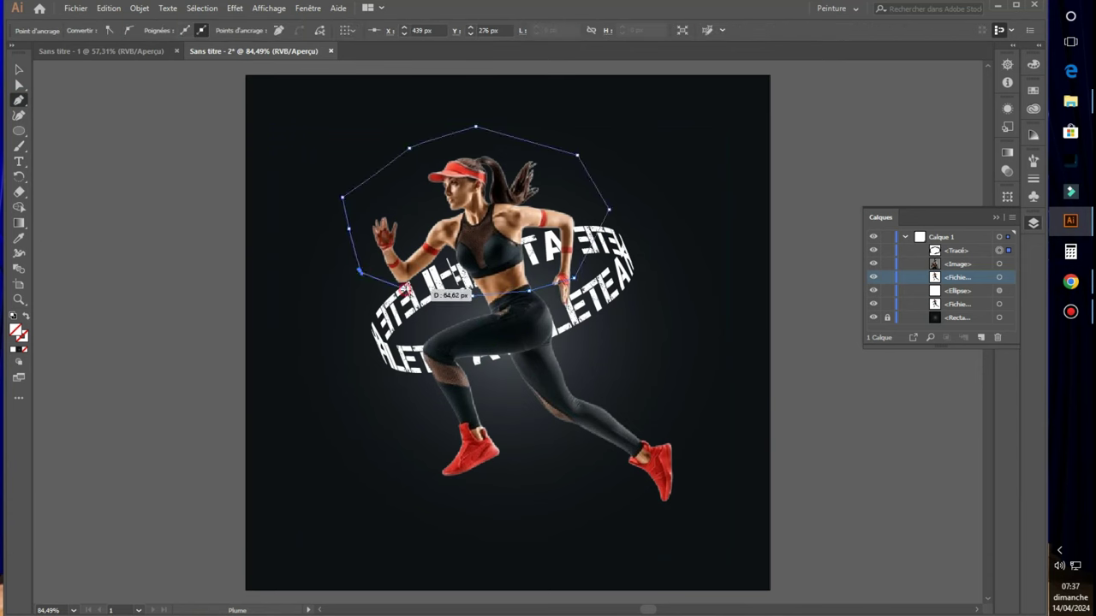
{"action": "left_click", "coordinate": [473, 295]}
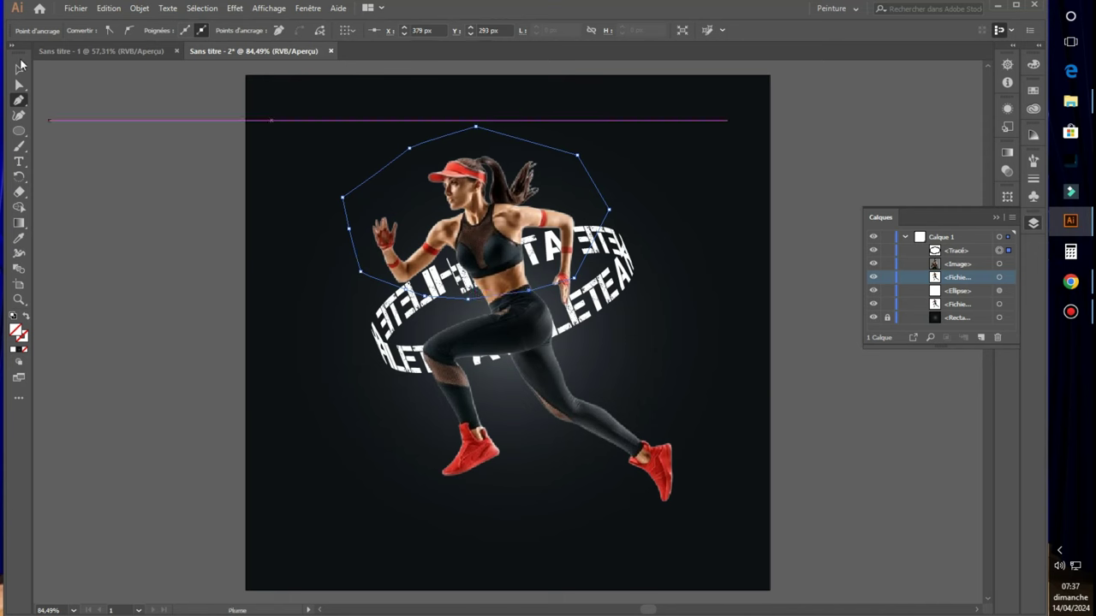
Clip the top photo copy to the upper-body outline with a clipping mask
{"action": "left_click", "coordinate": [19, 69]}
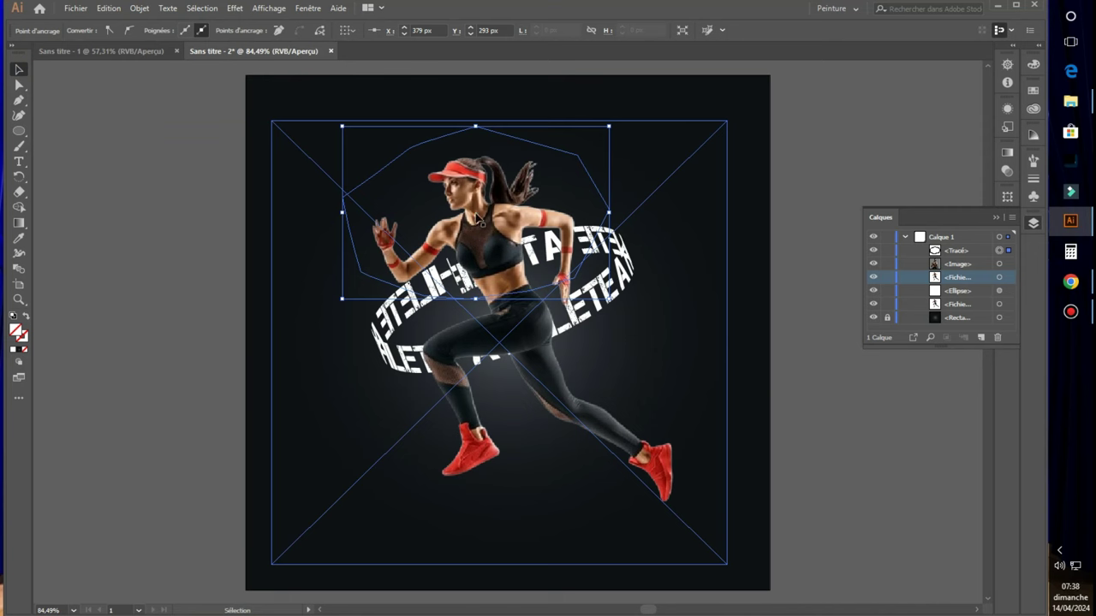
{"action": "left_click", "coordinate": [495, 216], "text": "shift"}
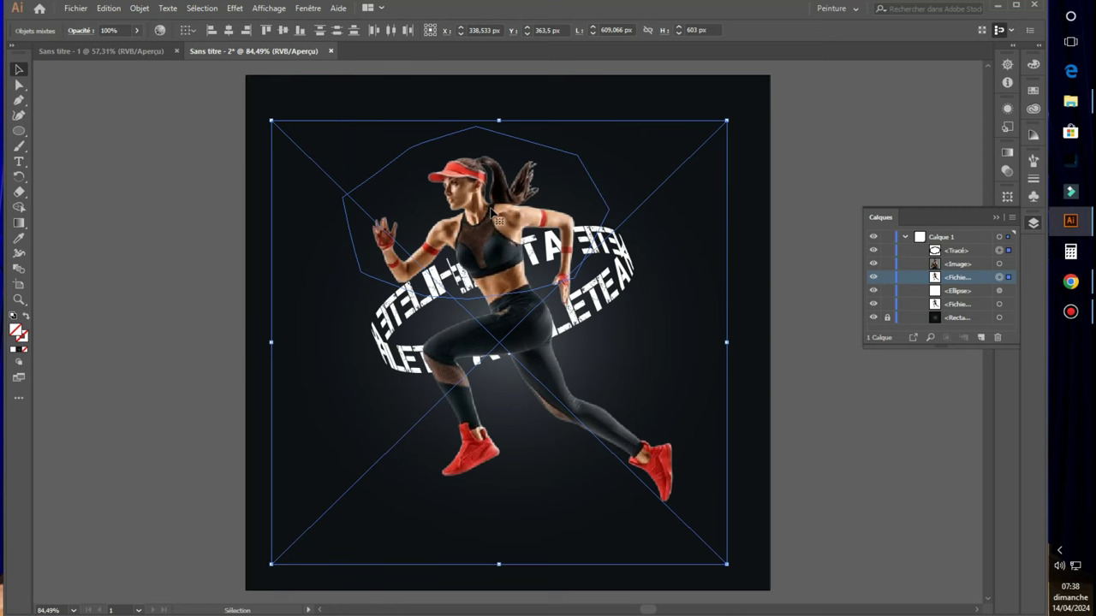
{"action": "right_click", "coordinate": [492, 214]}
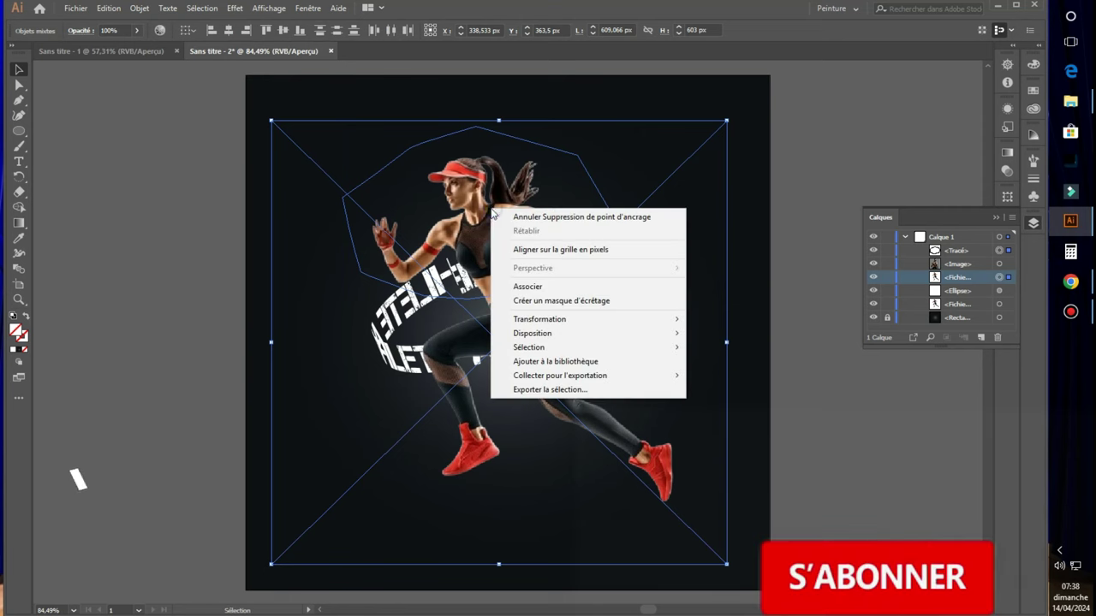
{"action": "left_click", "coordinate": [524, 302]}
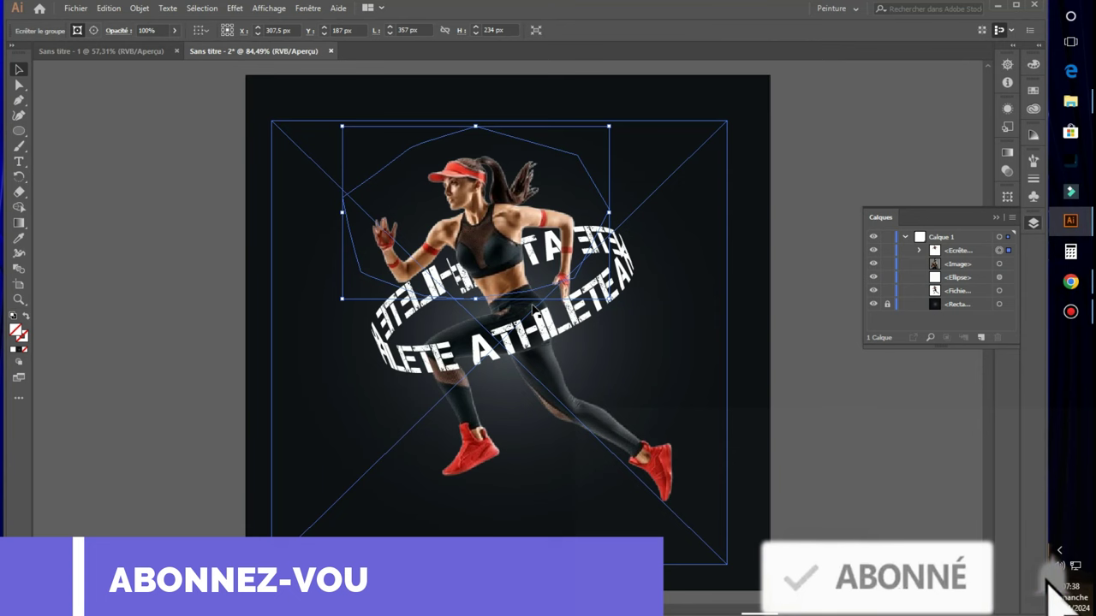
{"action": "left_click", "coordinate": [126, 196]}
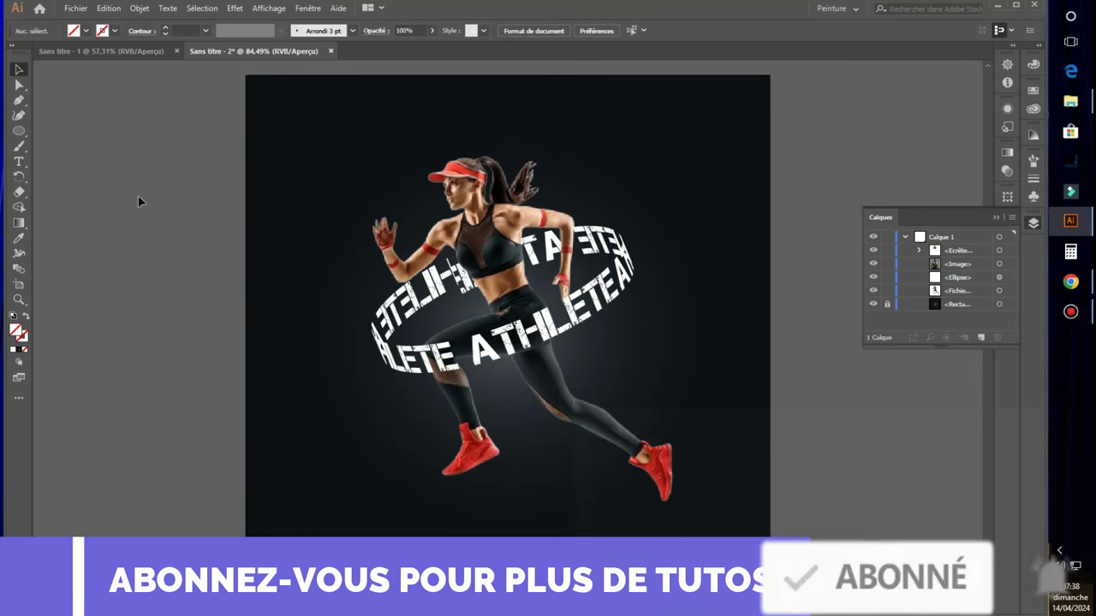
Nudge the ATHLETE ring a few pixels right with the arrow key, then deselect it
{"action": "left_click", "coordinate": [625, 287]}
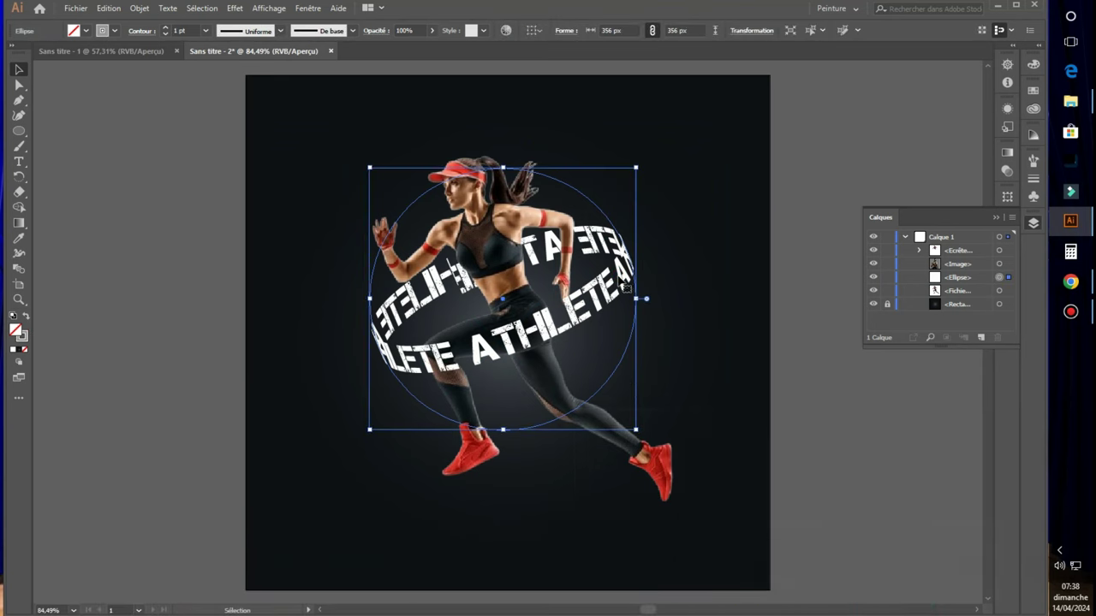
{"action": "key", "text": "Right"}
{"action": "key", "text": "Right"}
{"action": "key", "text": "Right"}
{"action": "key", "text": "Right"}
{"action": "key", "text": "Right"}
{"action": "key", "text": "Right"}
{"action": "key", "text": "Right"}
{"action": "key", "text": "Right"}
{"action": "key", "text": "Right"}
{"action": "key", "text": "Right"}
{"action": "key", "text": "Right"}
{"action": "key", "text": "Right"}
{"action": "key", "text": "Right"}
{"action": "key", "text": "Right"}
{"action": "key", "text": "Right"}
{"action": "key", "text": "Right"}
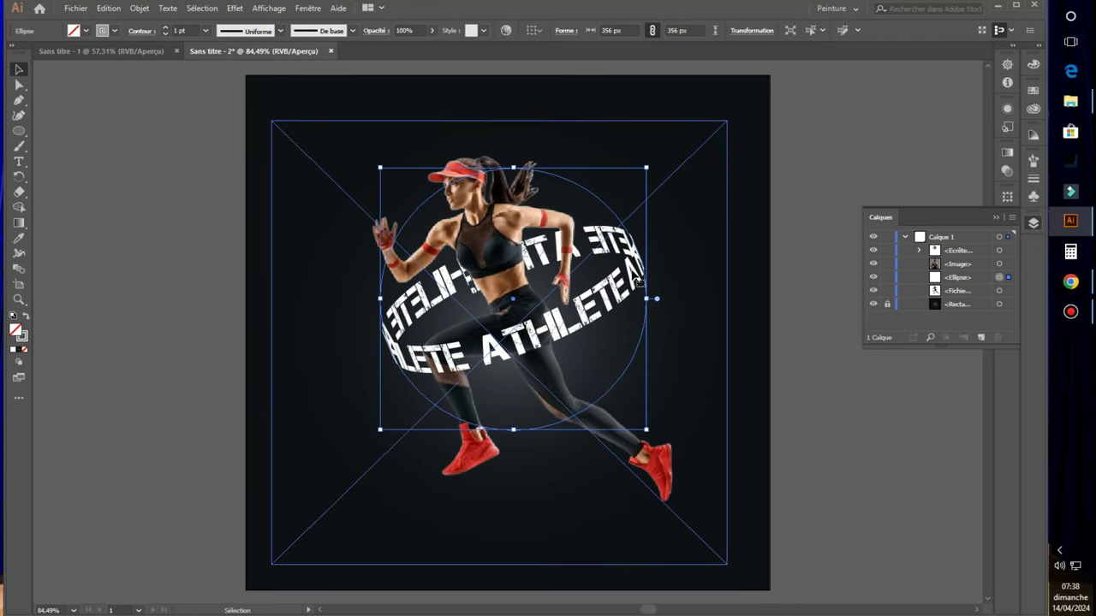
{"action": "left_click", "coordinate": [834, 115]}
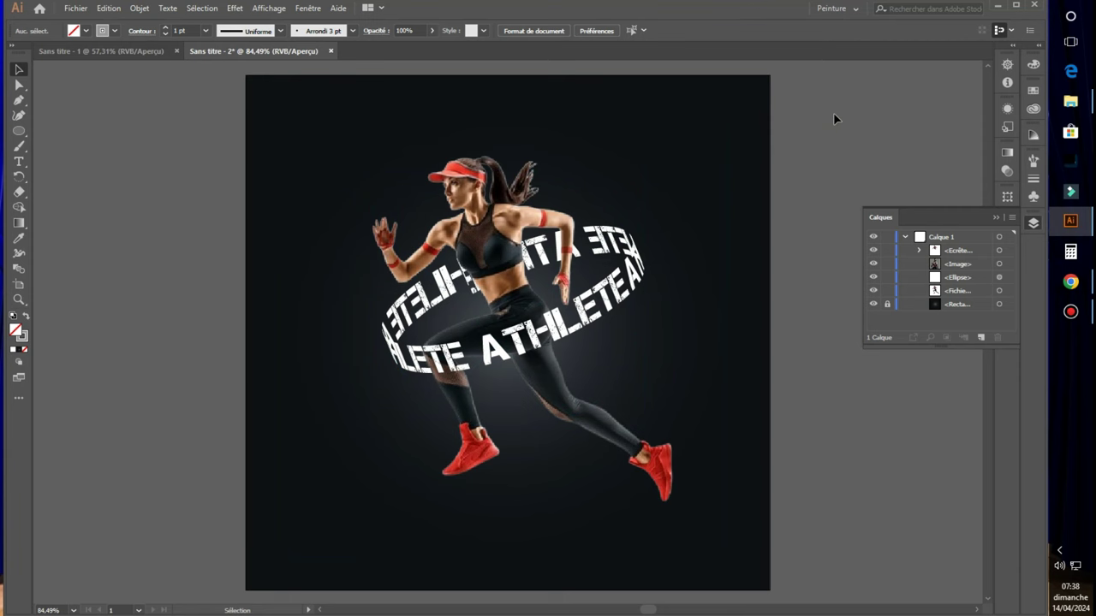